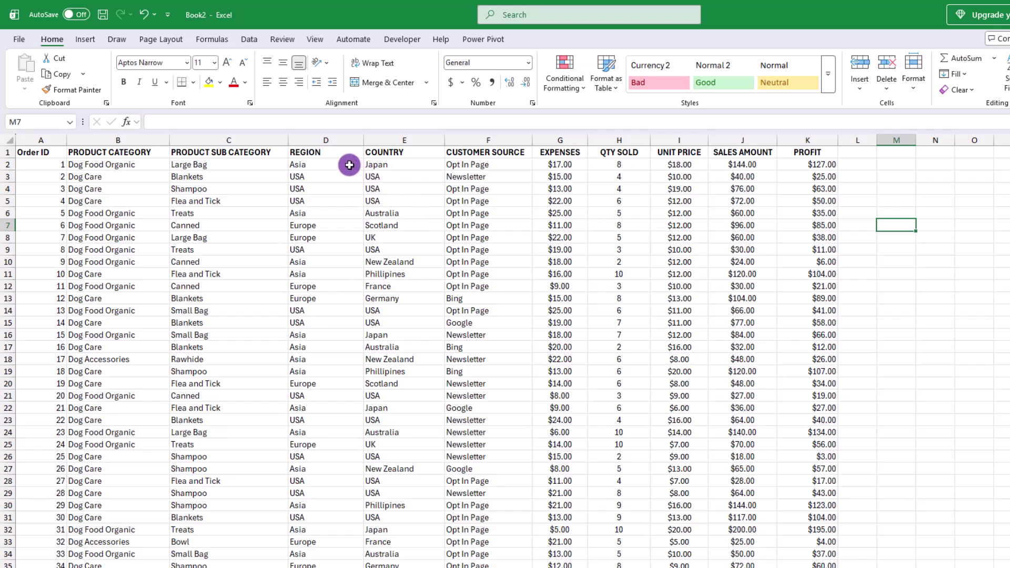
Sort only the REGION column in ascending order, continuing with the current selection instead of expanding it.
click(329, 139)
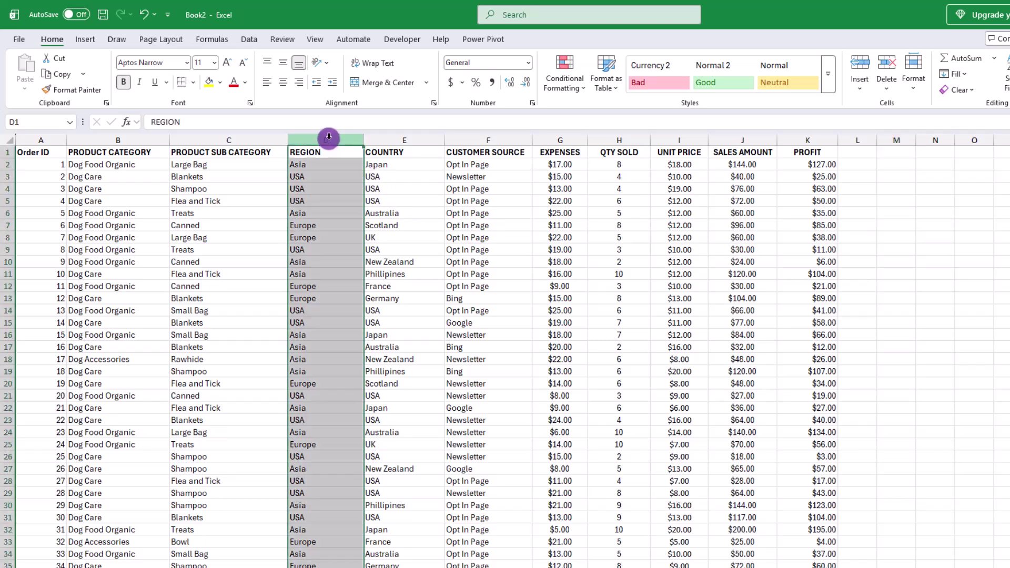
click(249, 39)
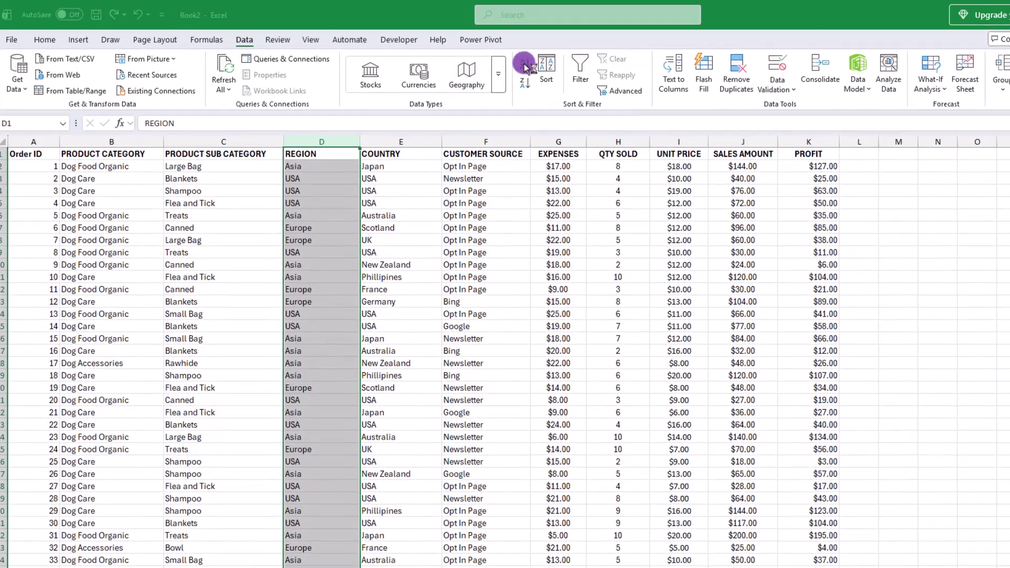
click(525, 67)
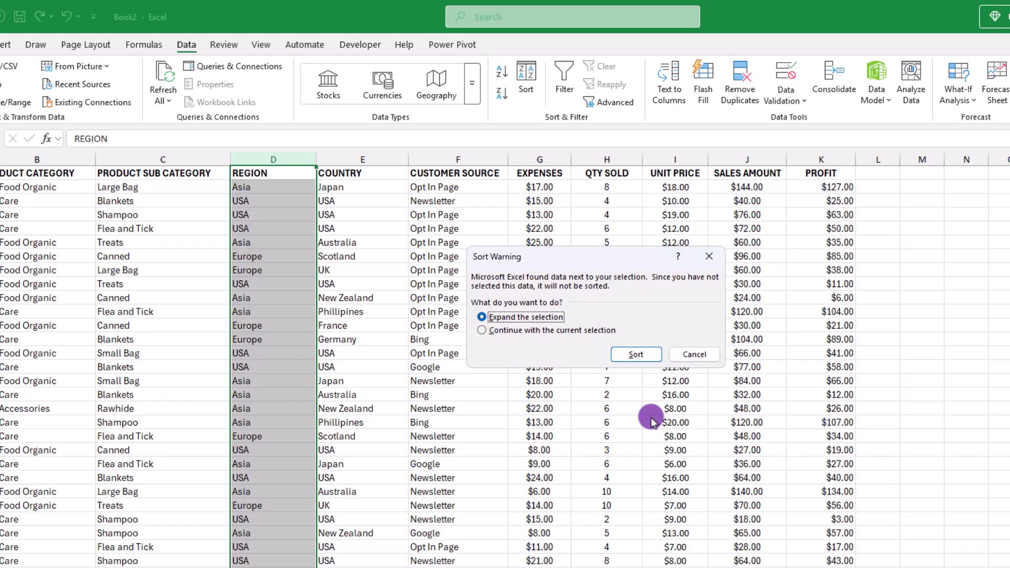
click(482, 330)
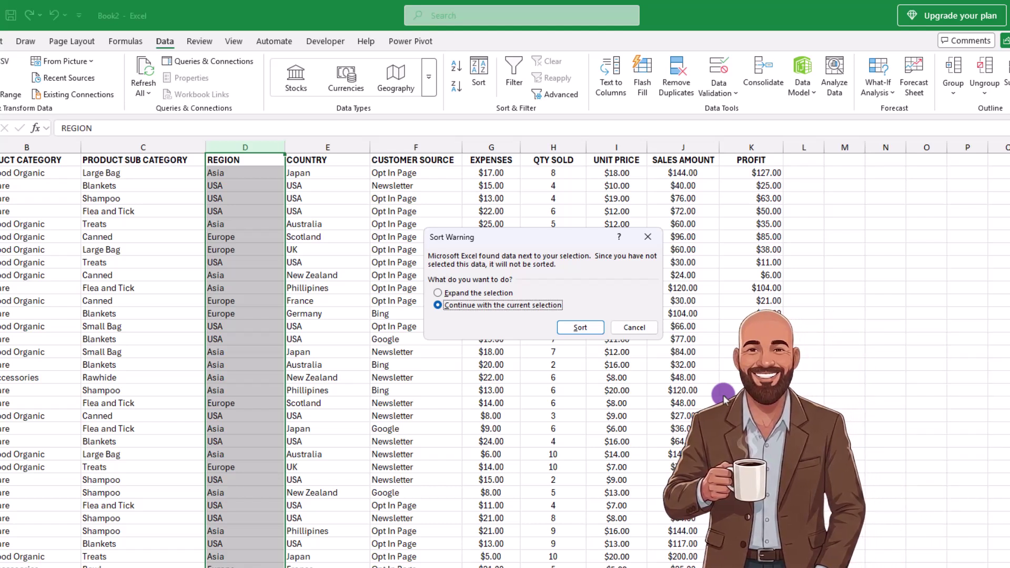
click(581, 329)
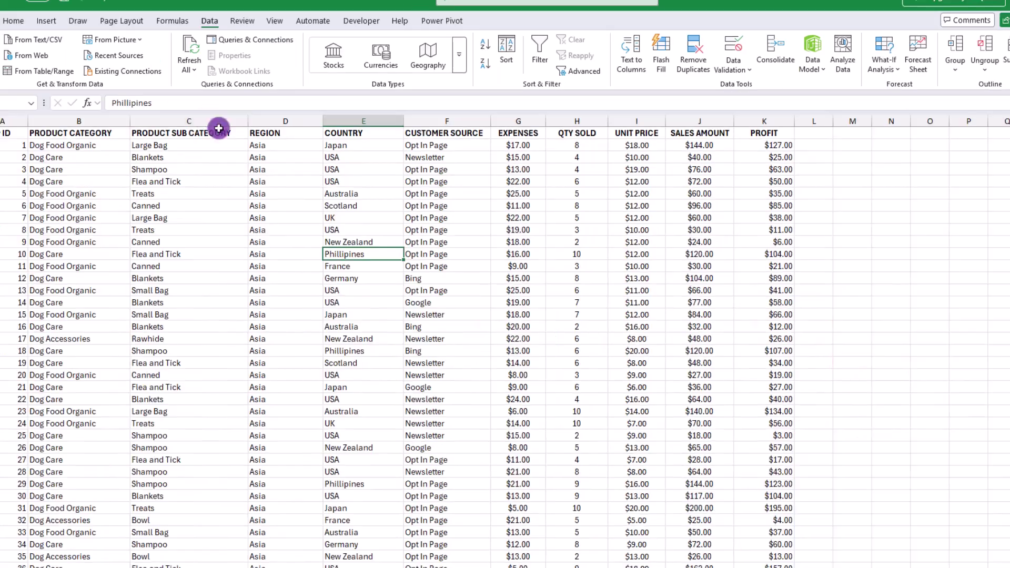
Sort only the PRODUCT SUB CATEGORY column in ascending order, continuing with the current selection.
click(181, 148)
click(457, 66)
click(468, 271)
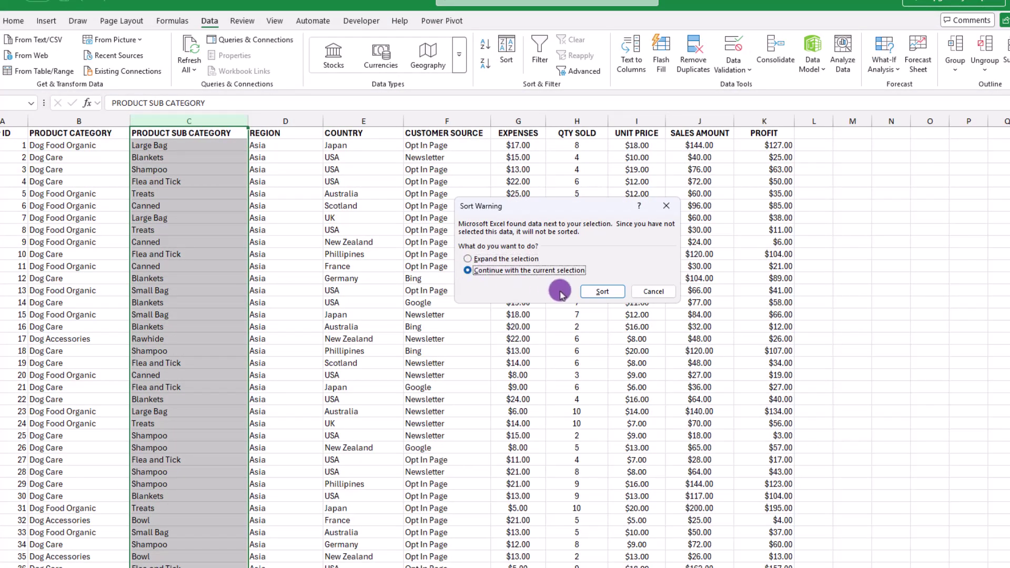
click(603, 291)
Sort the CUSTOMER SOURCE column in ascending order.
click(466, 121)
click(485, 46)
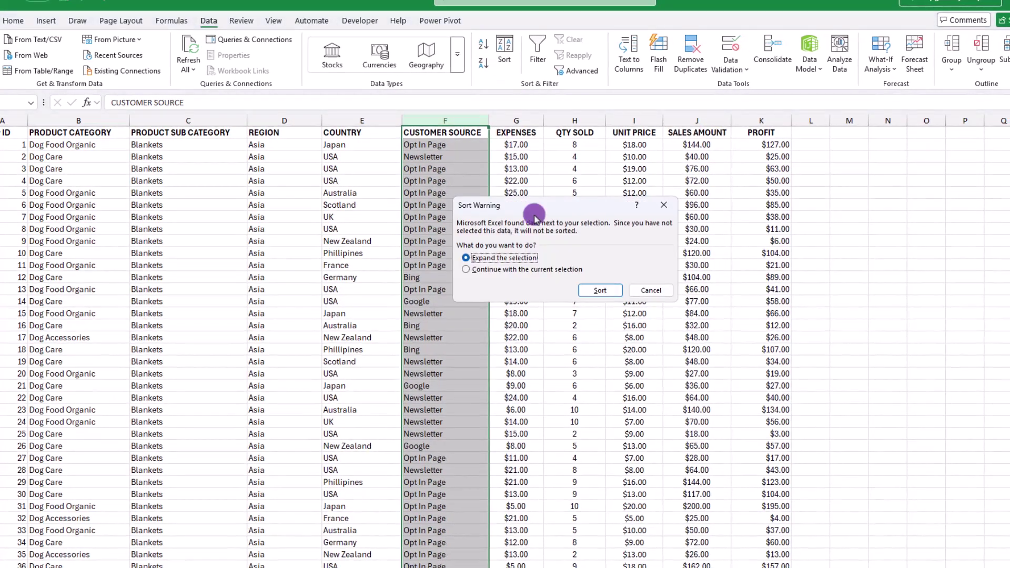
click(467, 257)
click(591, 287)
click(642, 347)
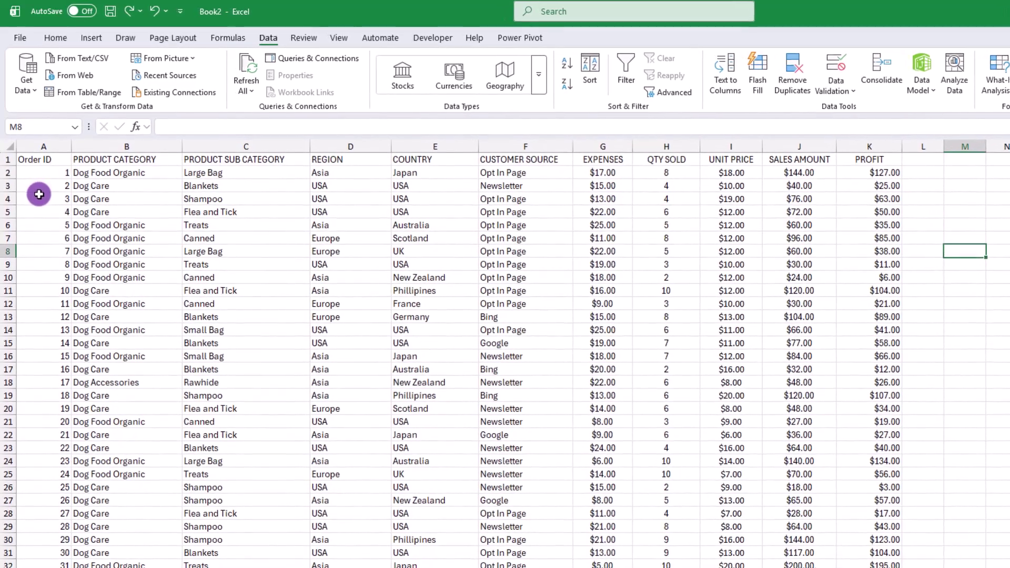
Make the header row bold from Order ID through PROFIT.
click(32, 157)
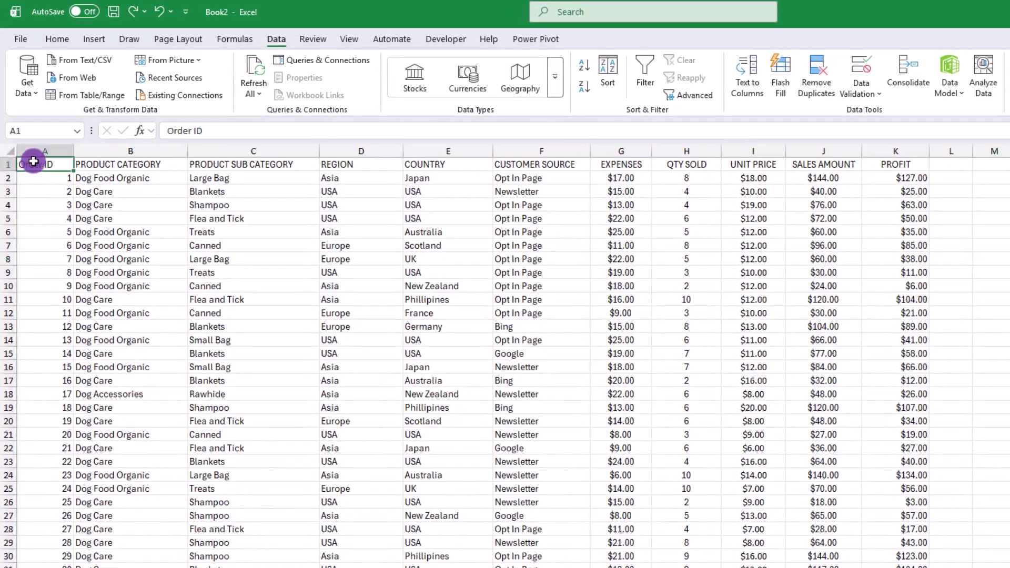
drag(34, 161, 895, 164)
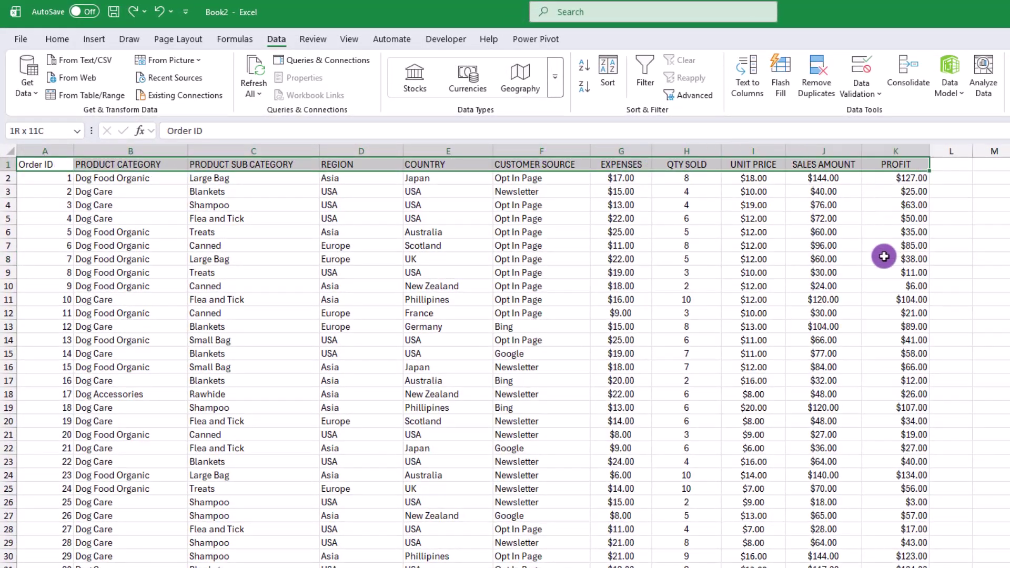
key(ctrl+b)
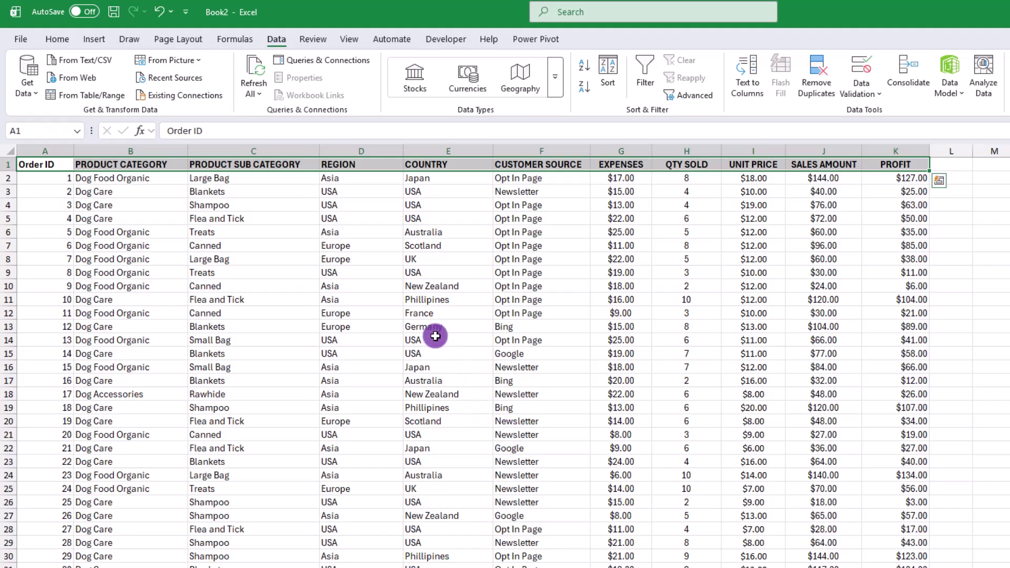
Sort the whole dataset by REGION in ascending order from a single cell in that column, and undo the sort.
click(363, 272)
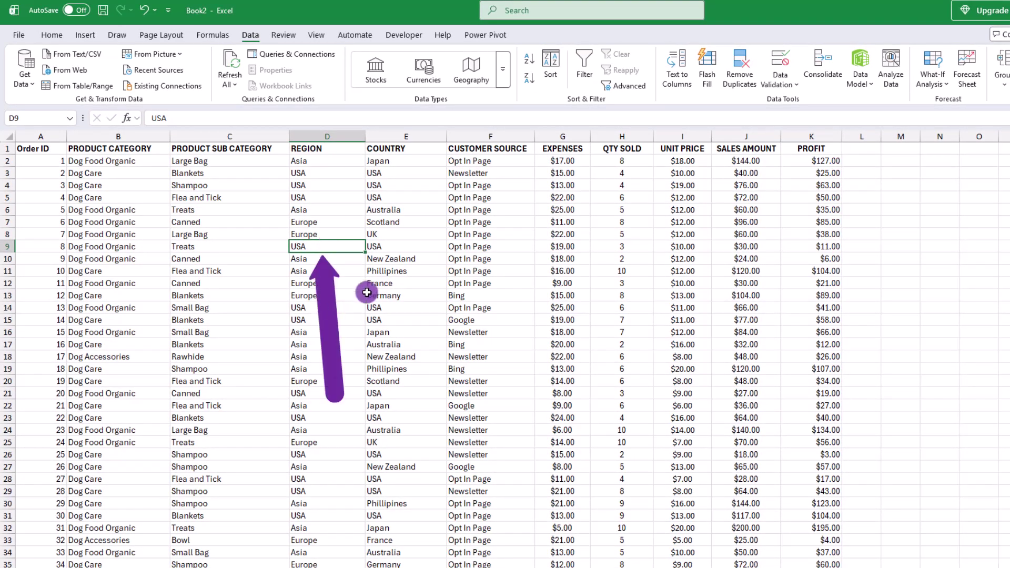
click(531, 64)
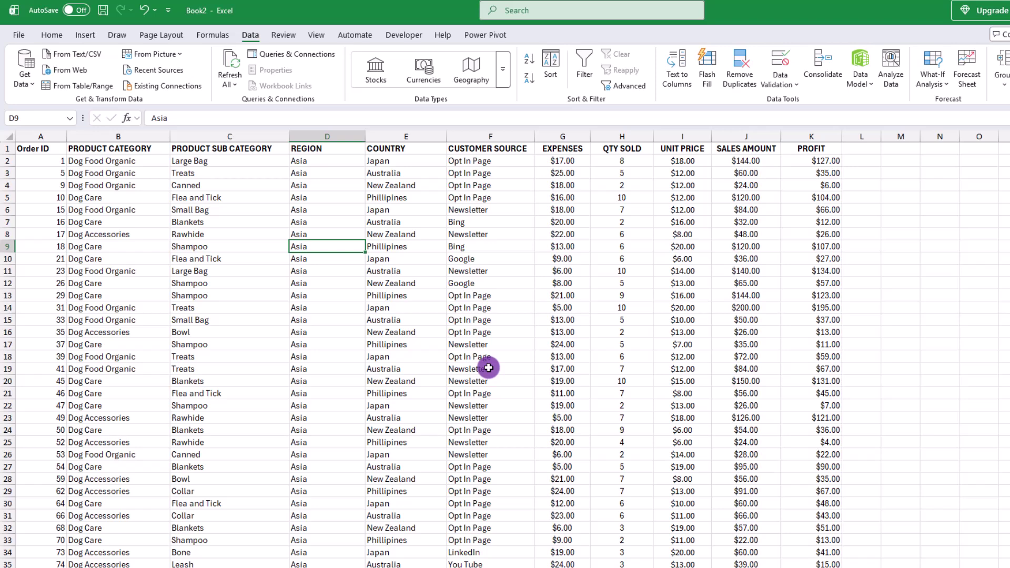
key(ctrl+z)
Convert the dataset into a table with a header row and open the REGION column's filter options.
click(85, 34)
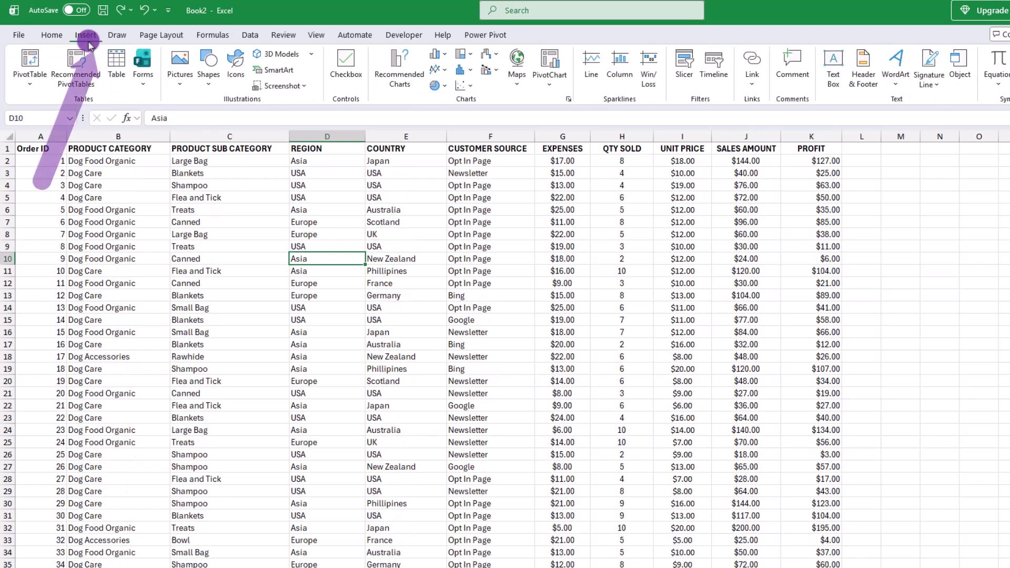
click(108, 69)
key(Return)
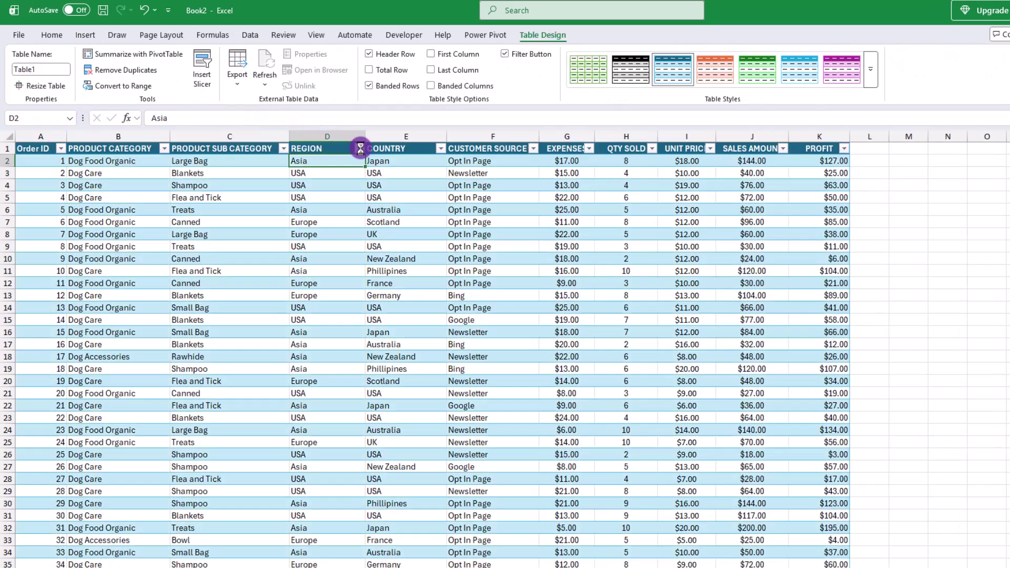
click(360, 148)
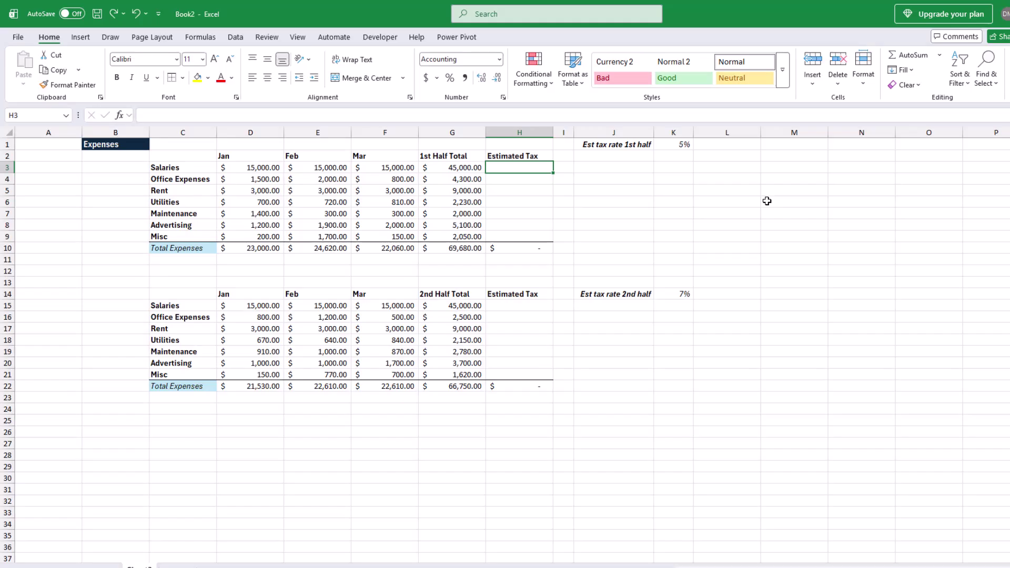
Enter =G3*.05 in H3 as the first-half Salaries estimated tax and copy the formula down through the Misc row.
text(=)
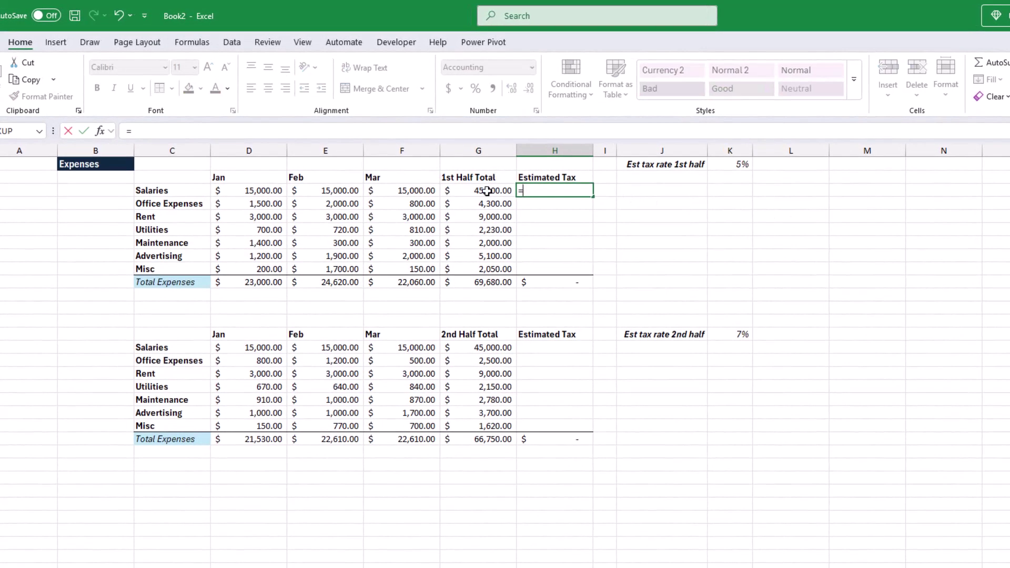
click(487, 191)
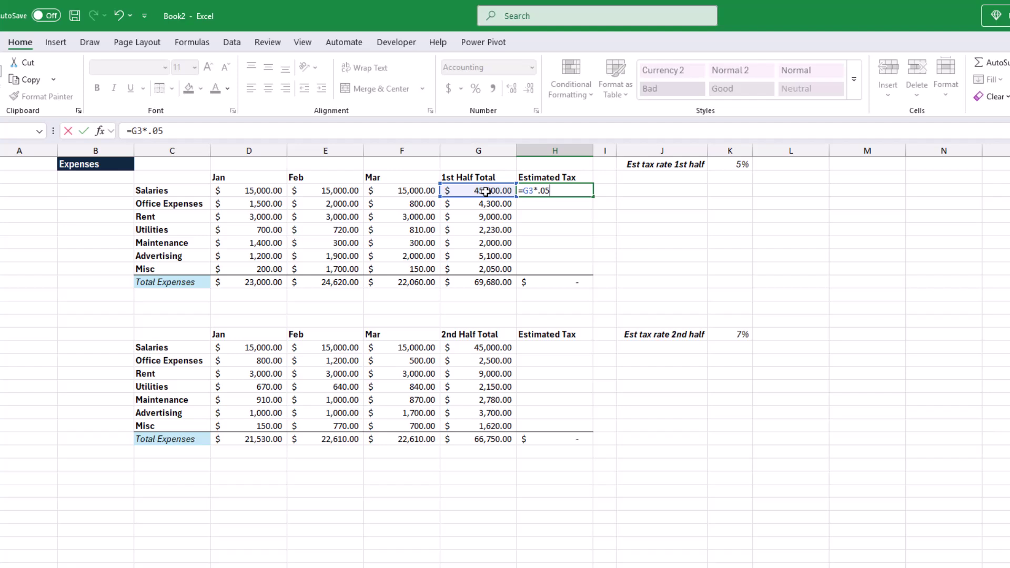
key(Return)
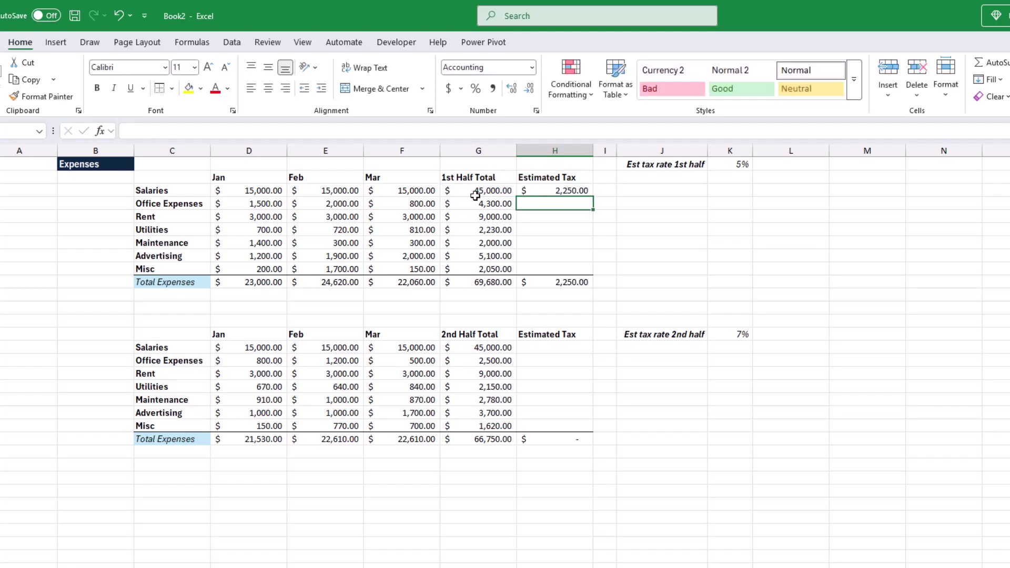
click(585, 192)
drag(593, 196, 555, 341)
Enter =G15*.07 in H15 as the second-half Salaries estimated tax.
click(555, 348)
text(=)
click(493, 348)
text(*.0)
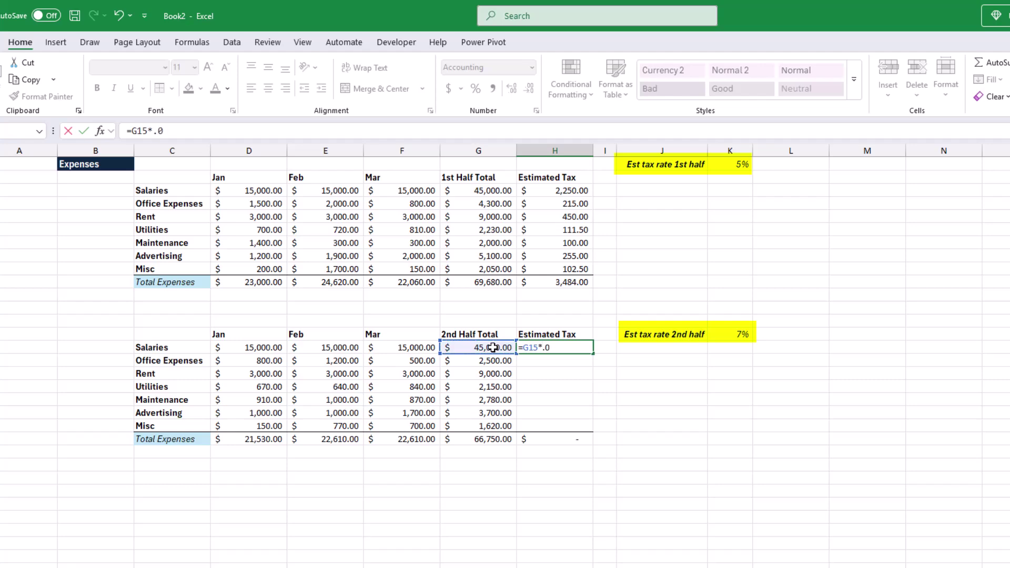
text(7)
key(Return)
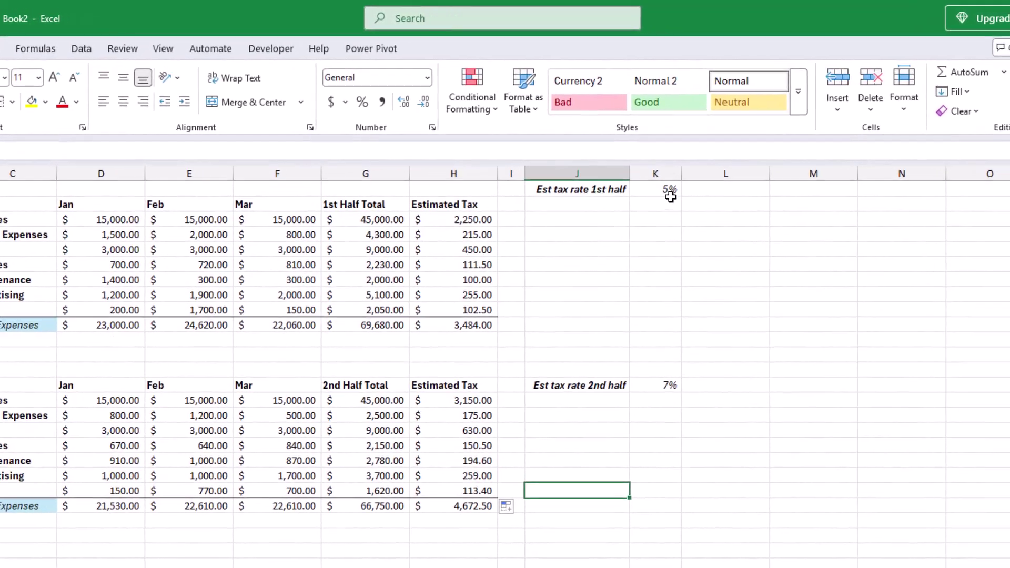
Set the estimated tax rate to 10% for the first half in K1 and 12% for the second half in K14.
click(658, 193)
text(10)
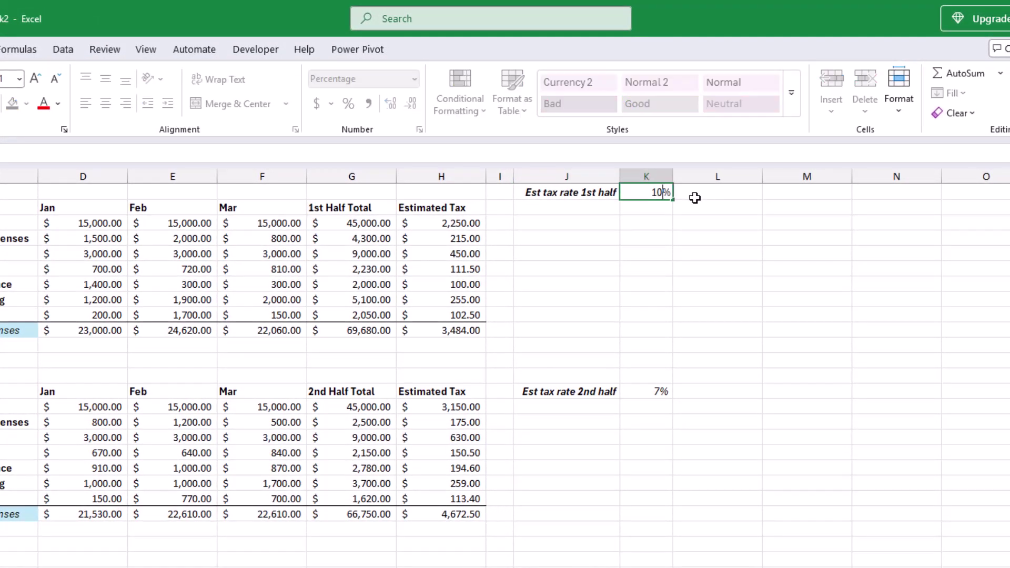
key(Return)
click(645, 390)
text(12)
key(Return)
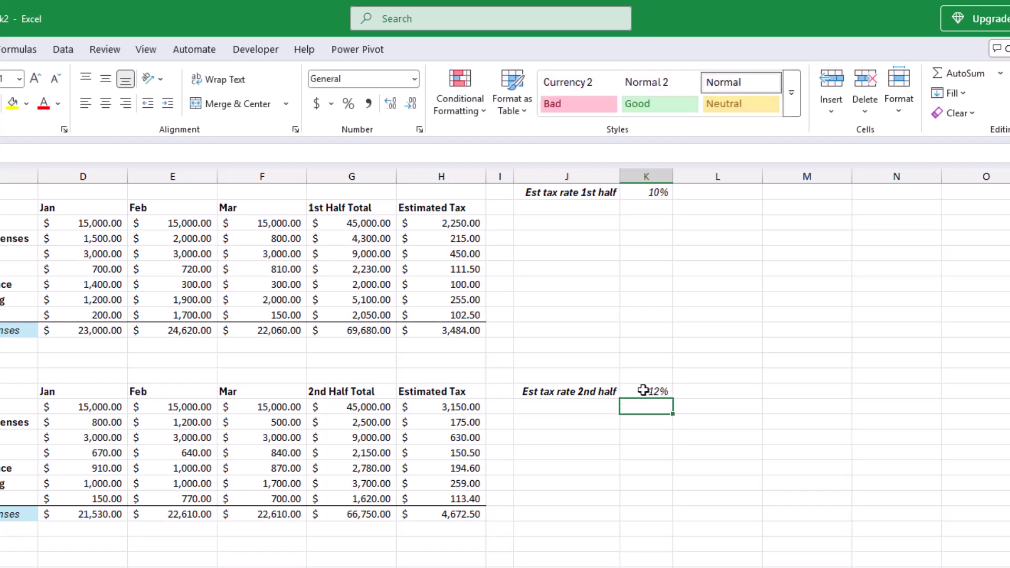
Change the hardcoded rate in H3's formula to 0.10 and copy it down through the Advertising row.
click(452, 223)
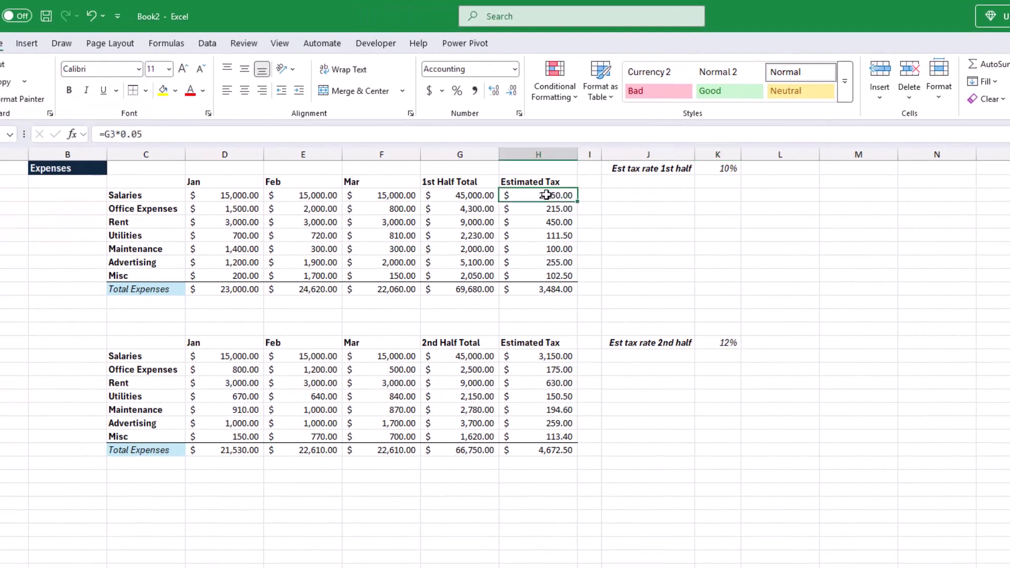
double_click(548, 194)
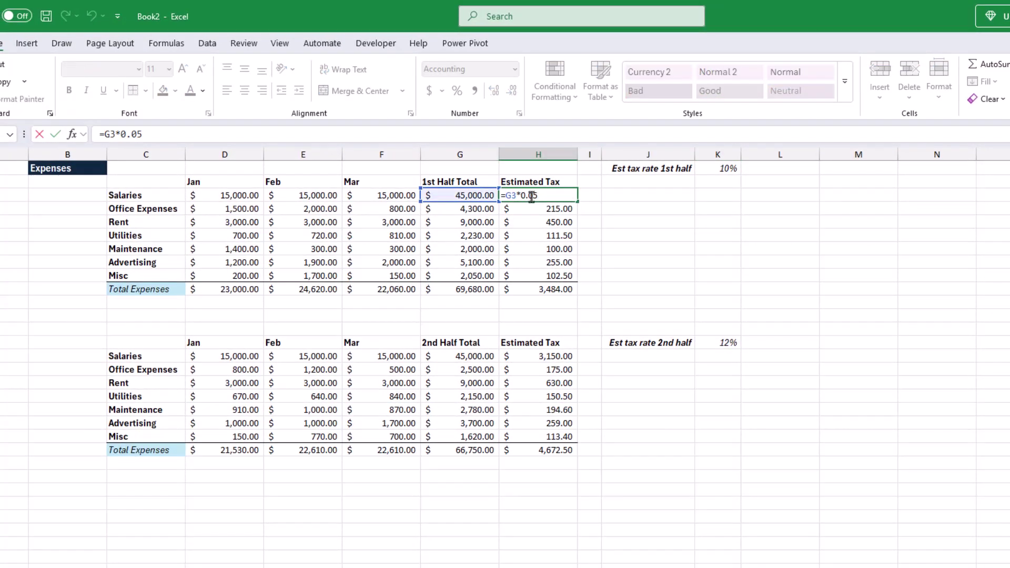
text(10)
key(Return)
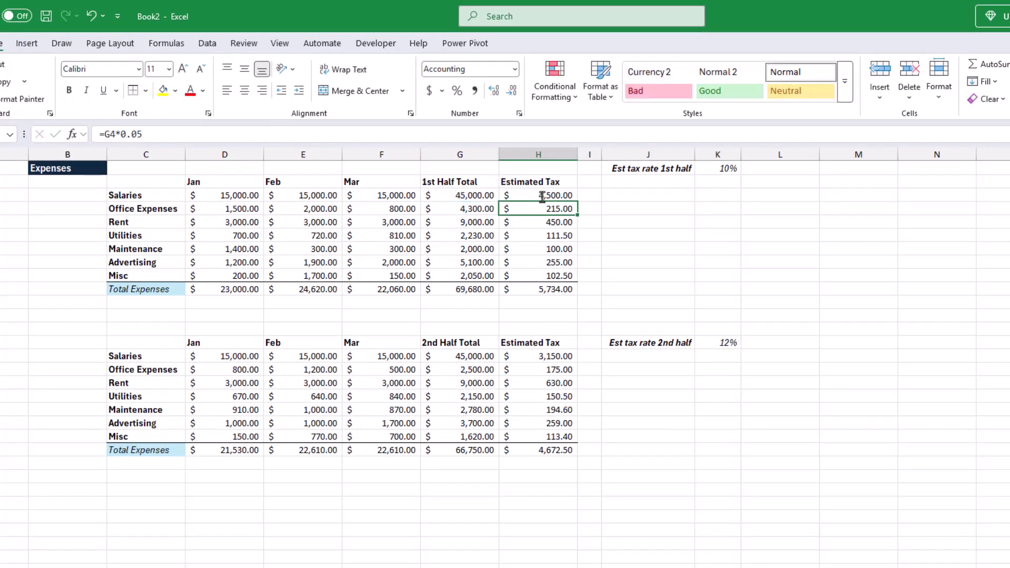
click(560, 197)
drag(577, 201, 578, 266)
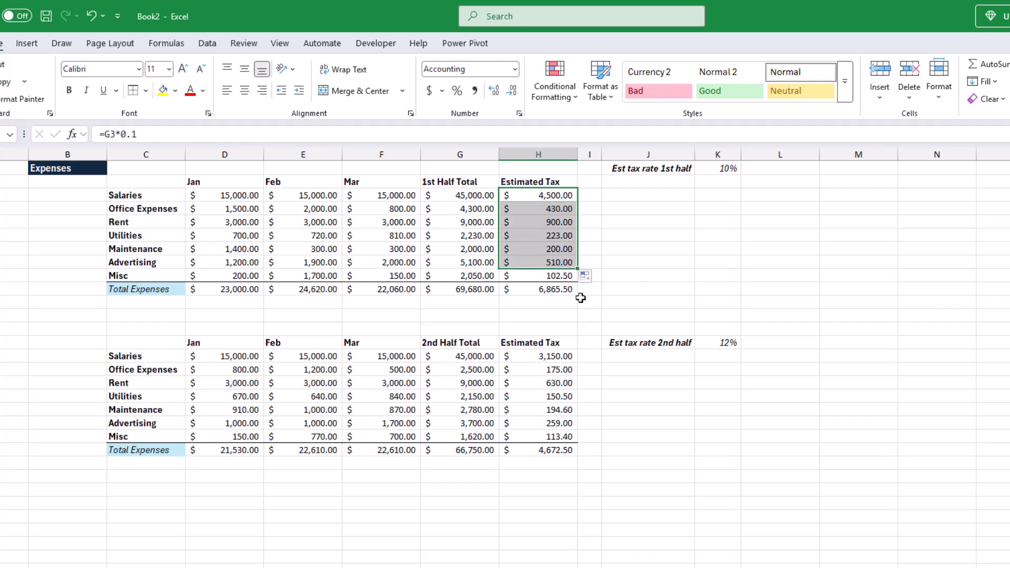
Change the formula in H15 to =G15*0.12 and copy it down through the second-half Misc row.
click(551, 357)
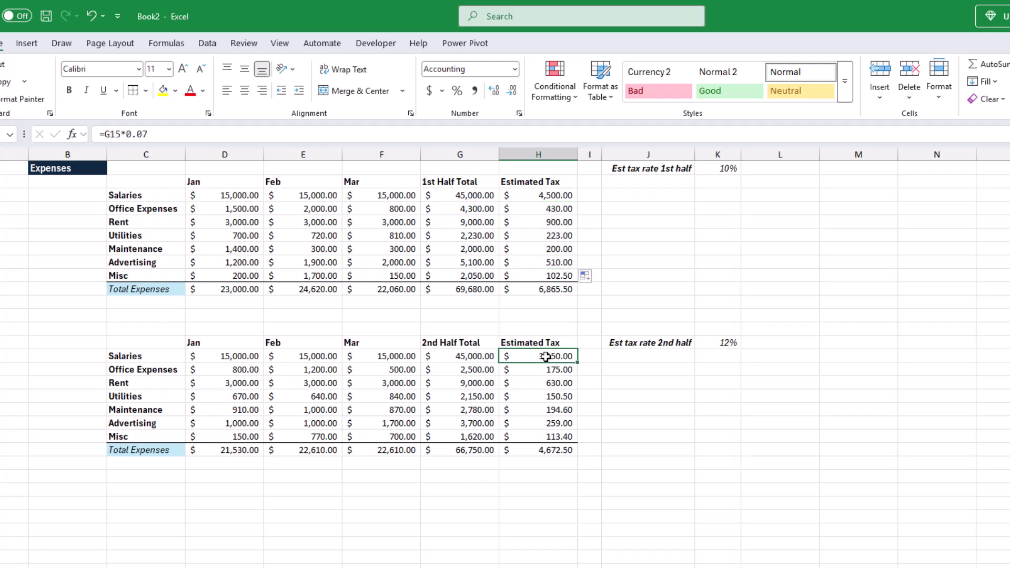
double_click(546, 357)
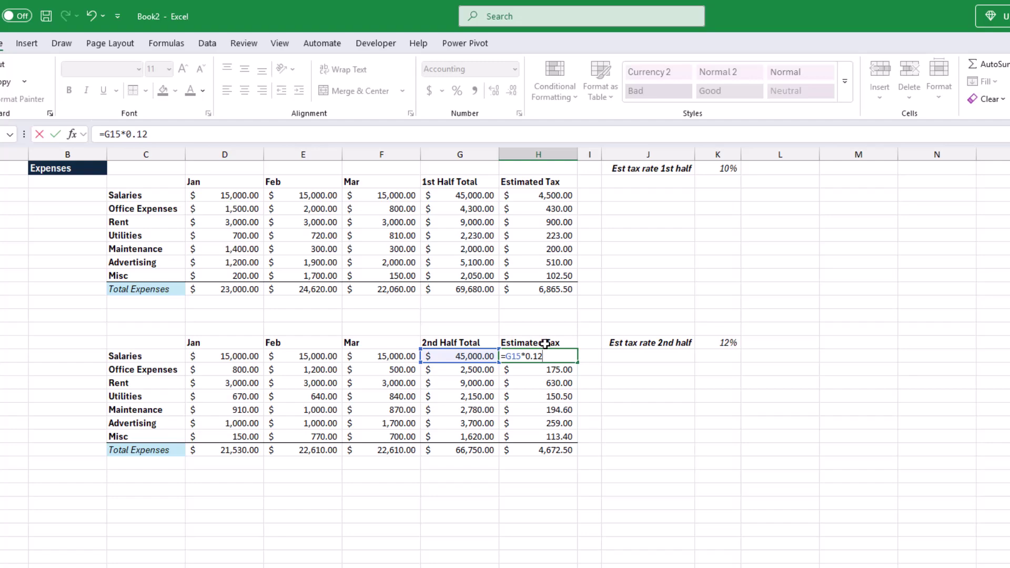
text(12)
key(Return)
click(561, 355)
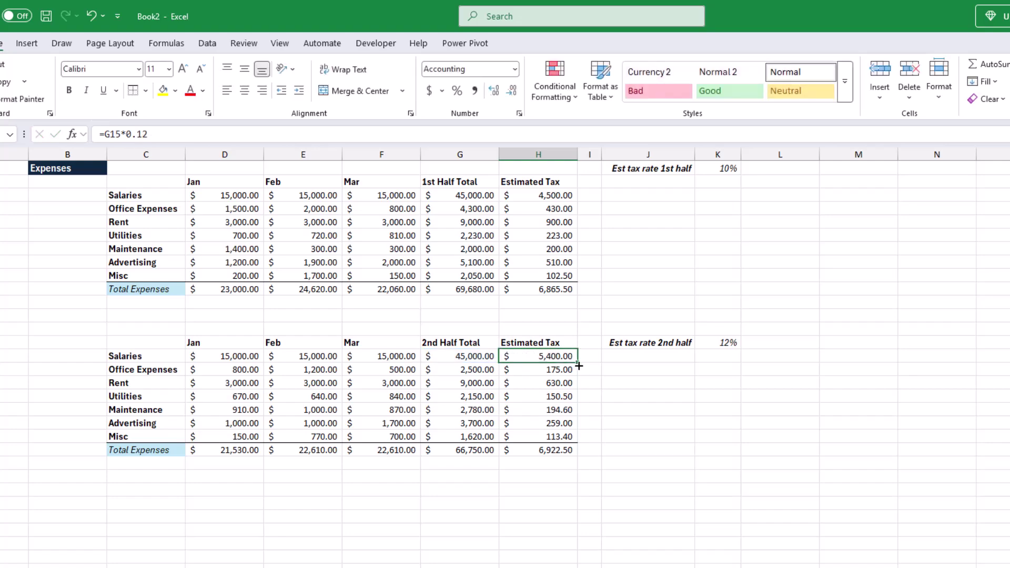
drag(579, 363, 579, 442)
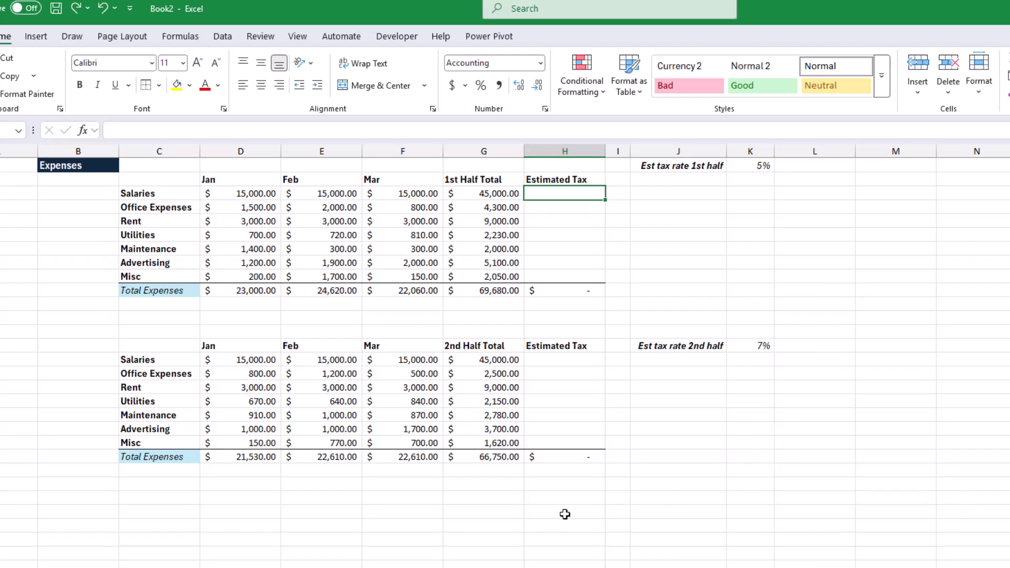
Calculate the first-half Salaries estimated tax in H3 with =G3*$K$1, using an absolute reference to the tax rate.
text(=)
click(500, 192)
text(*)
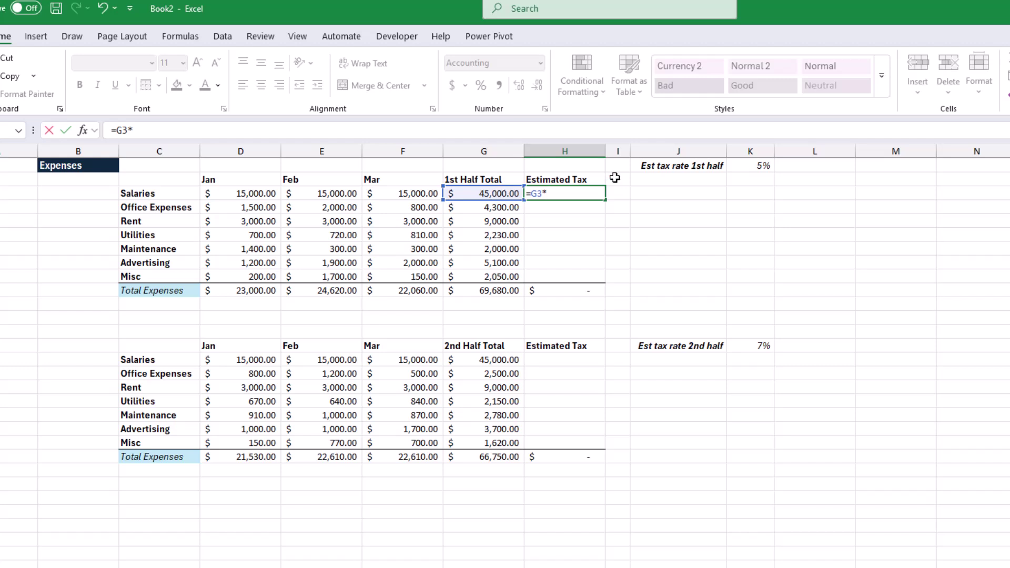
click(754, 165)
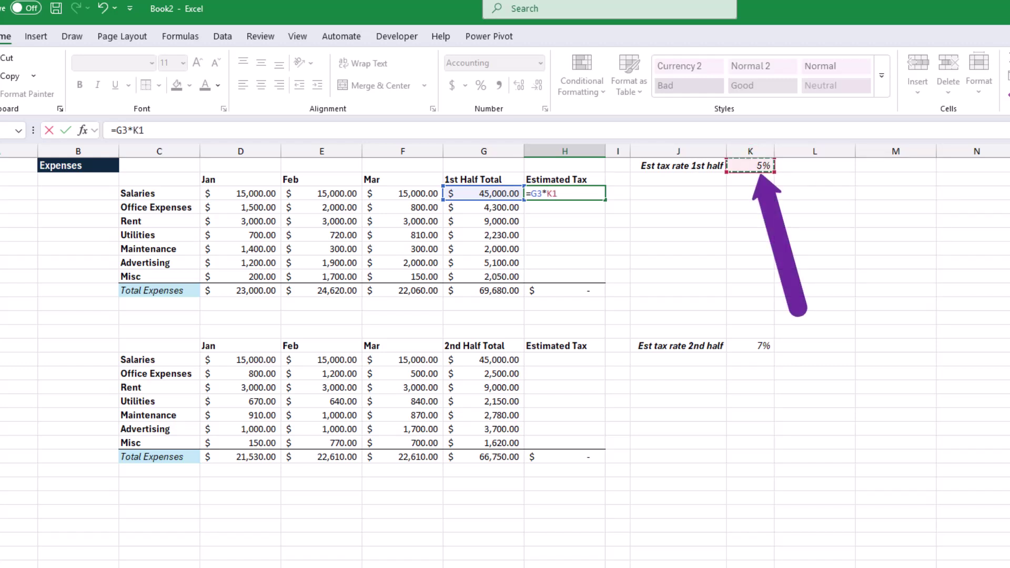
key(F4)
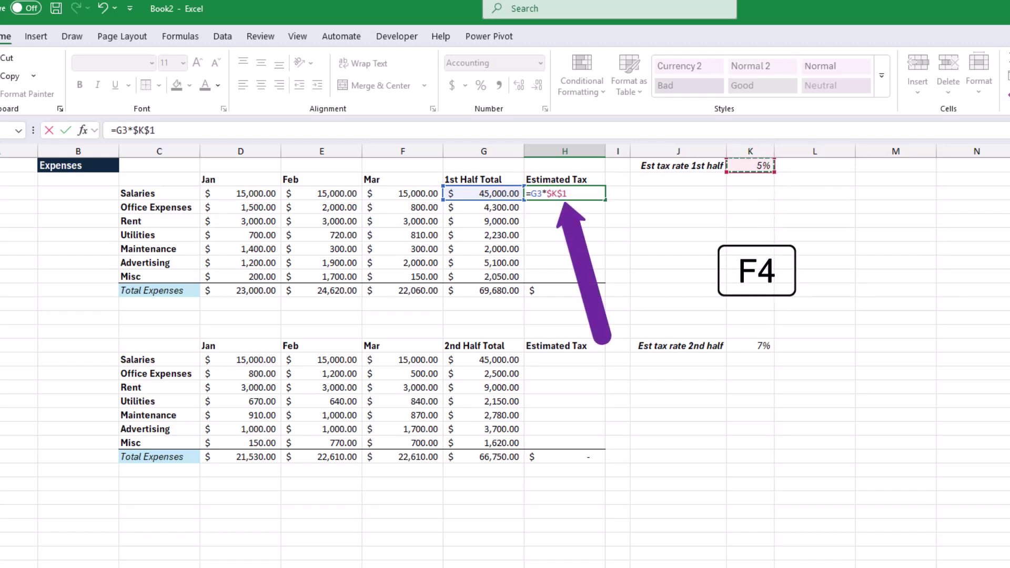
key(Return)
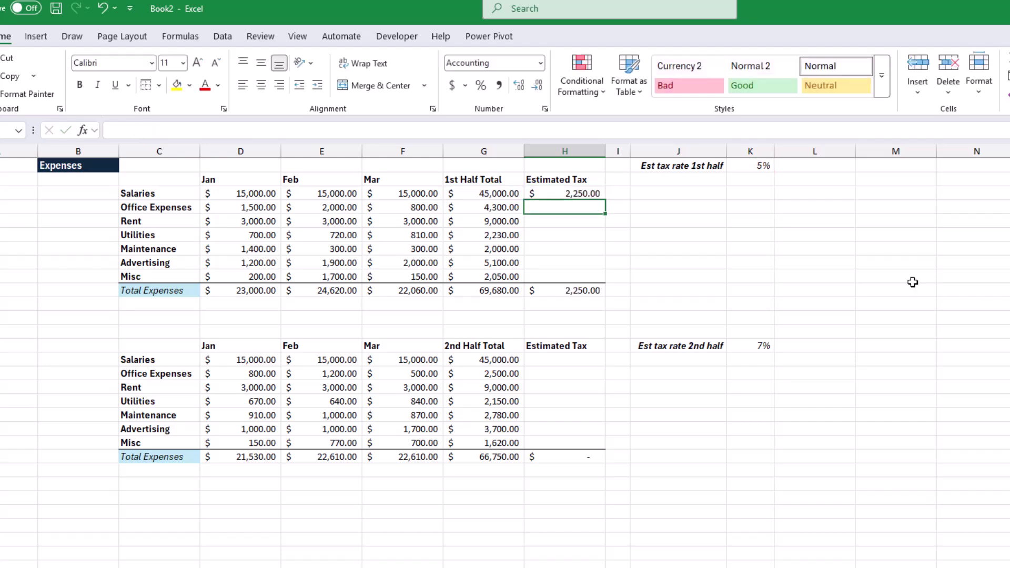
Copy the H3 estimated tax formula down through the first-half Misc row.
click(574, 193)
drag(604, 200, 606, 282)
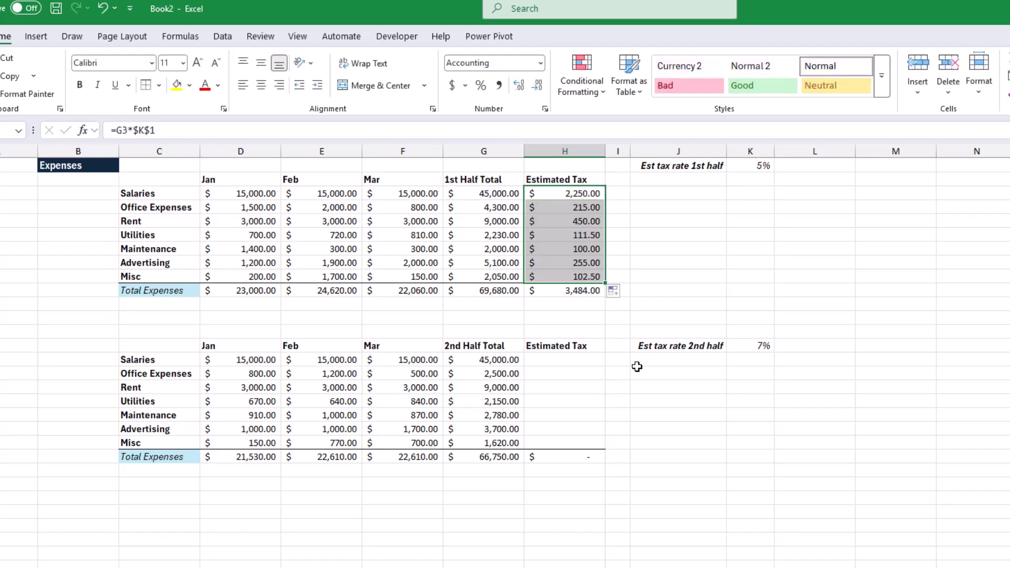
click(551, 359)
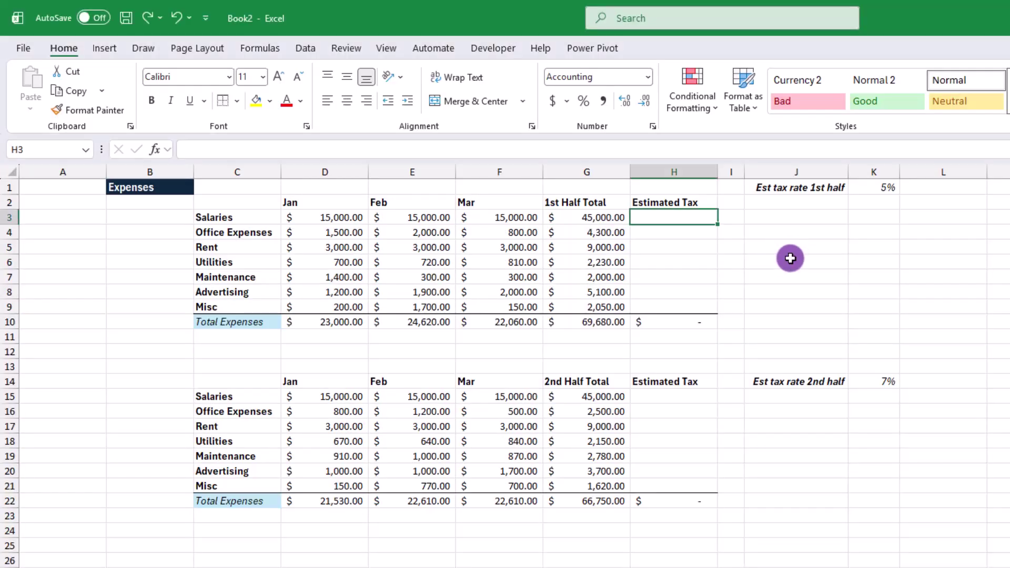
Name the first-half tax rate cell K1 tax_1.
click(875, 194)
click(32, 149)
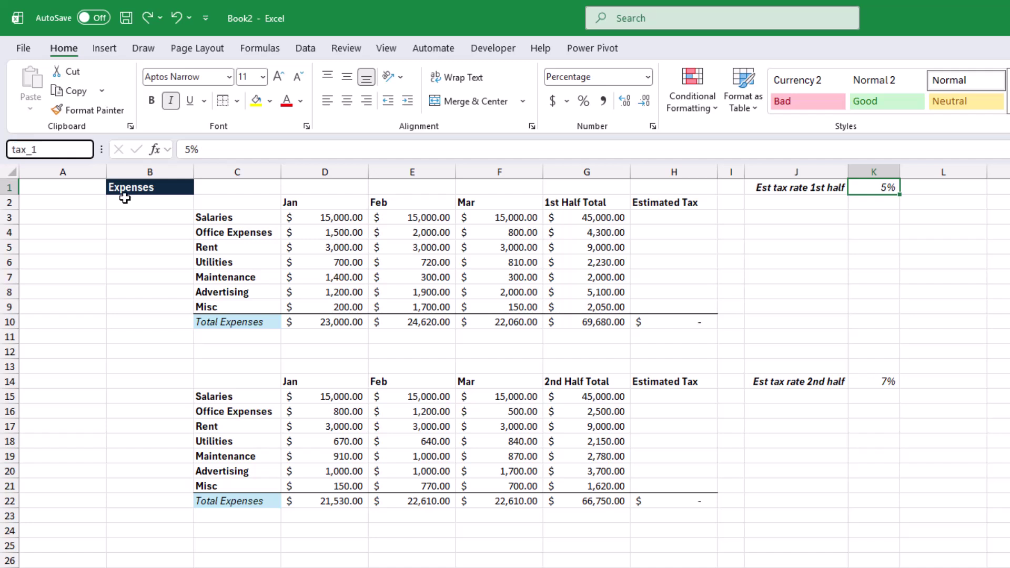
text(tax_1st_half)
key(Return)
Calculate the first-half Salaries estimated tax in H3 by multiplying G3 by the named range tax_1.
click(676, 218)
text(=)
click(603, 220)
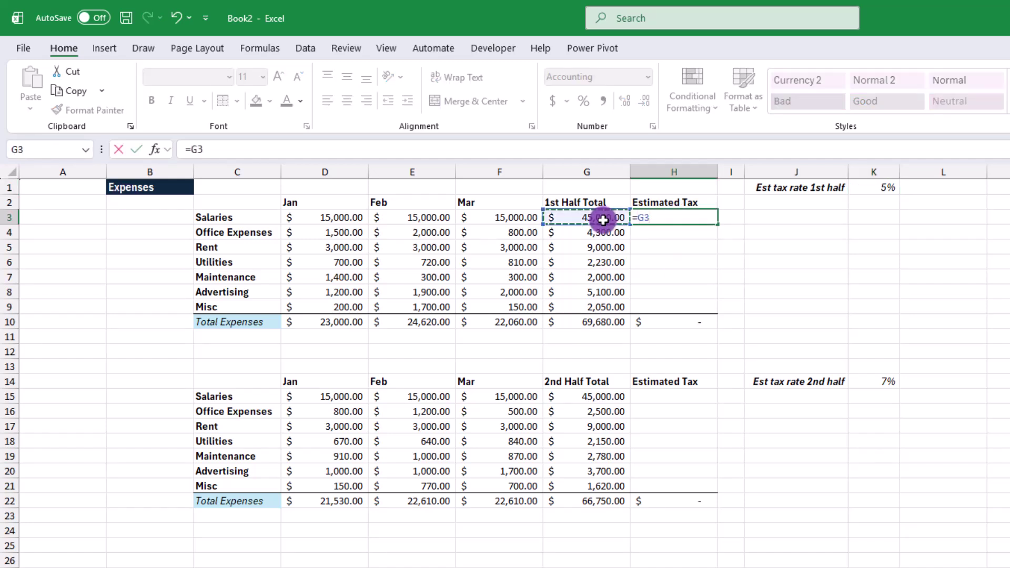
text(*tax)
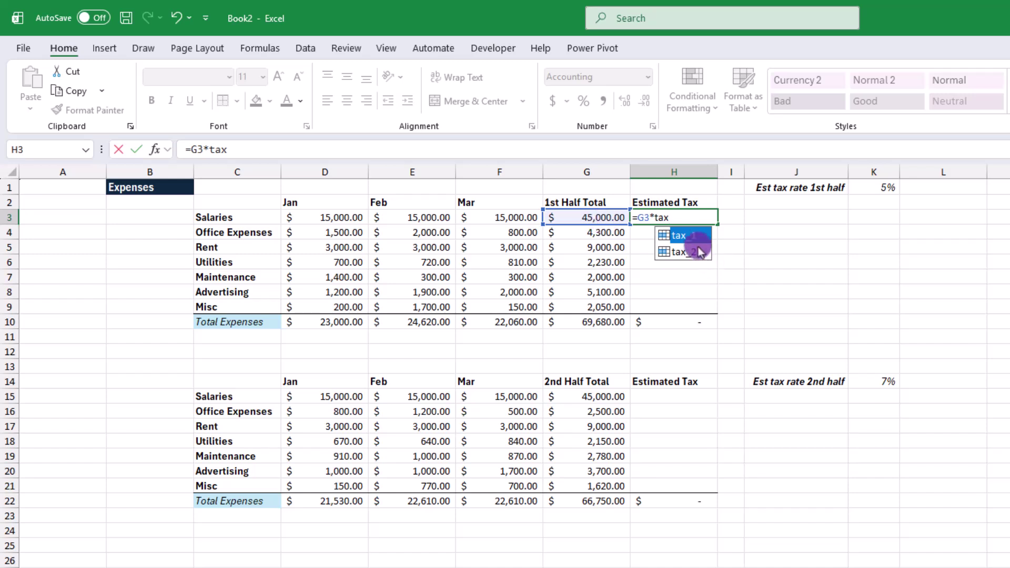
key(Tab)
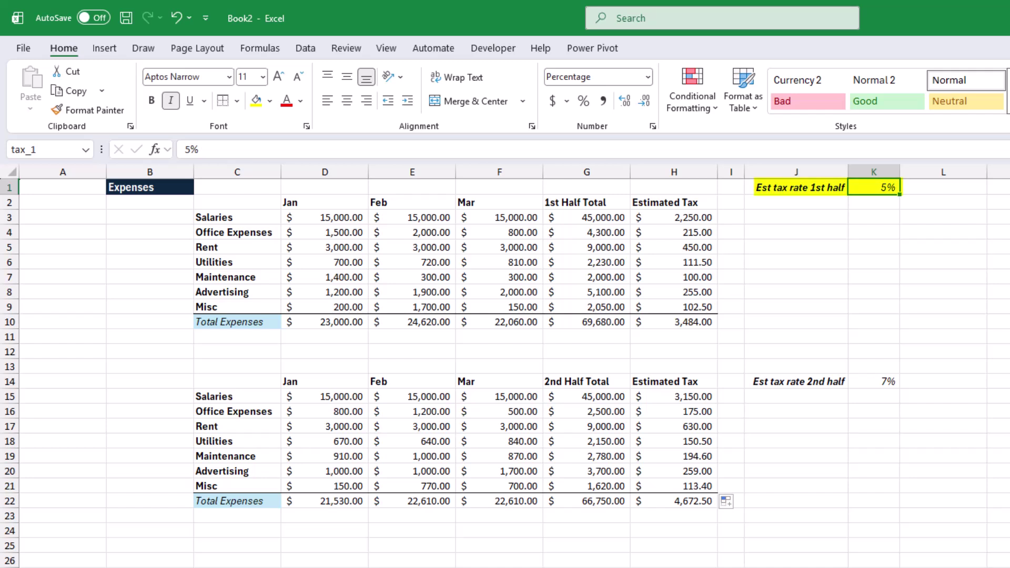
Set the estimated tax rate to 10% in tax_1 for the first half and 12% in tax_2 for the second half.
text(10%)
key(Return)
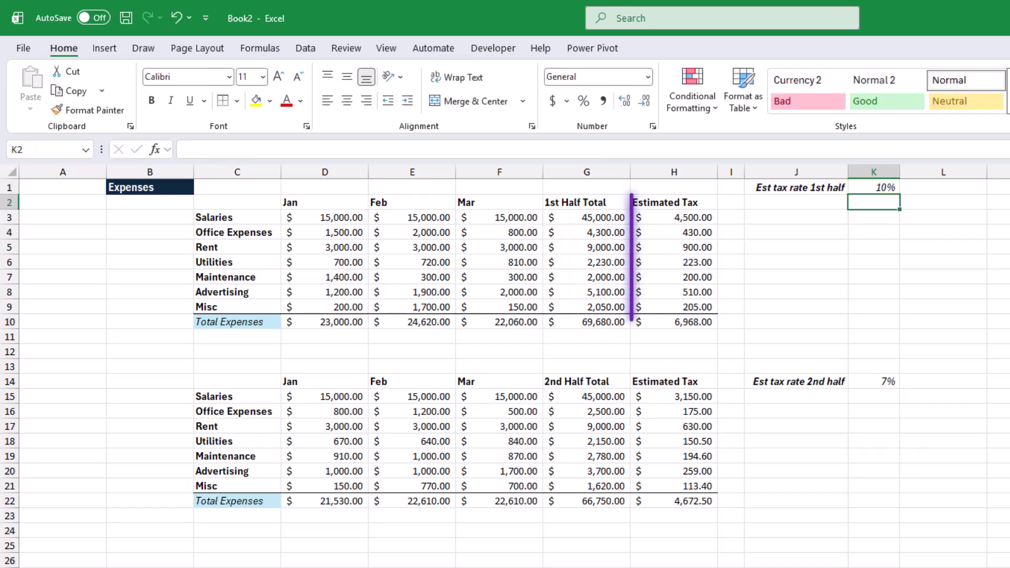
click(874, 382)
text(12)
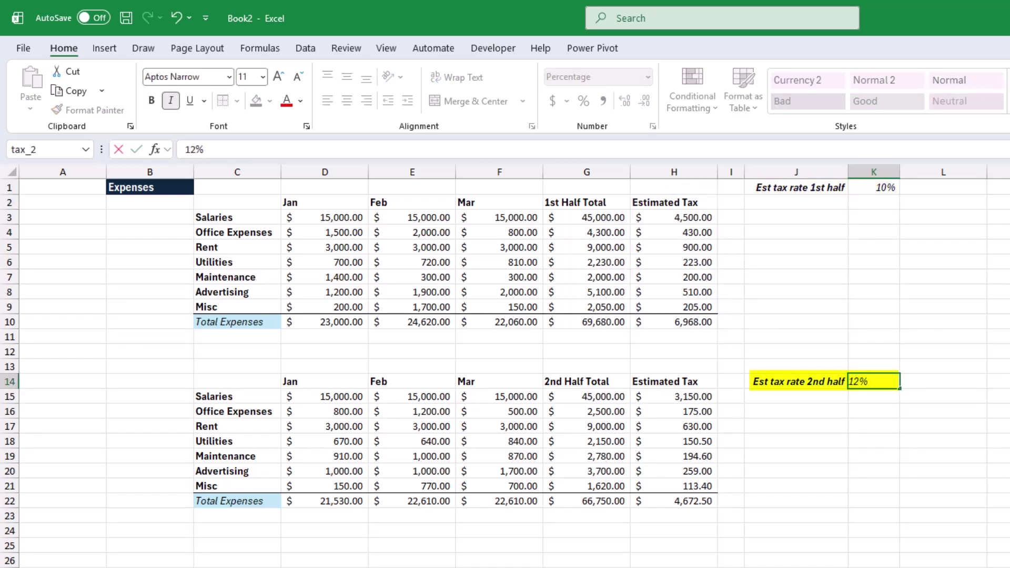
key(Return)
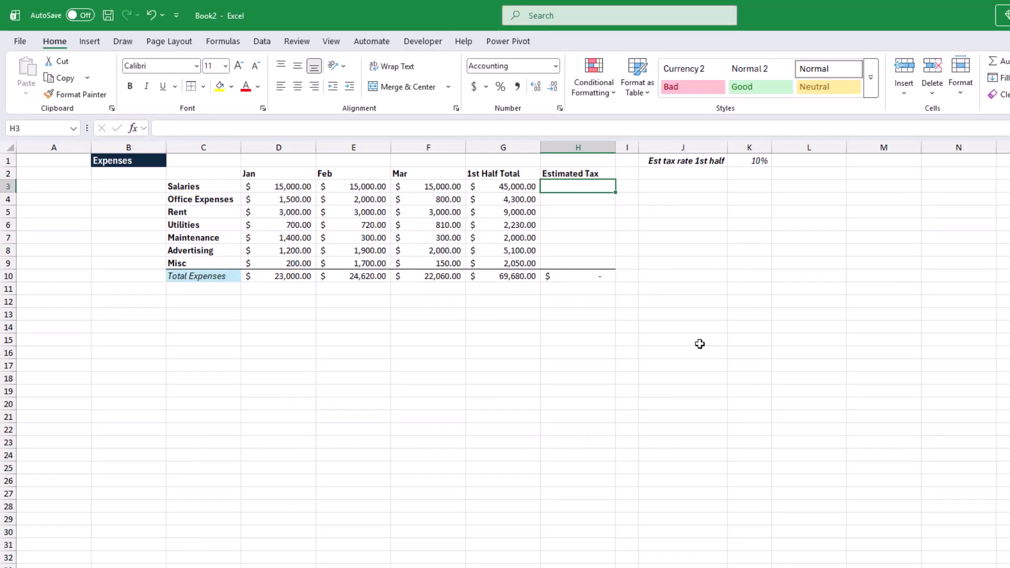
Calculate the Salaries estimated tax in H3 with the relative formula =G3*K1 and copy it down through the Misc row.
text(=)
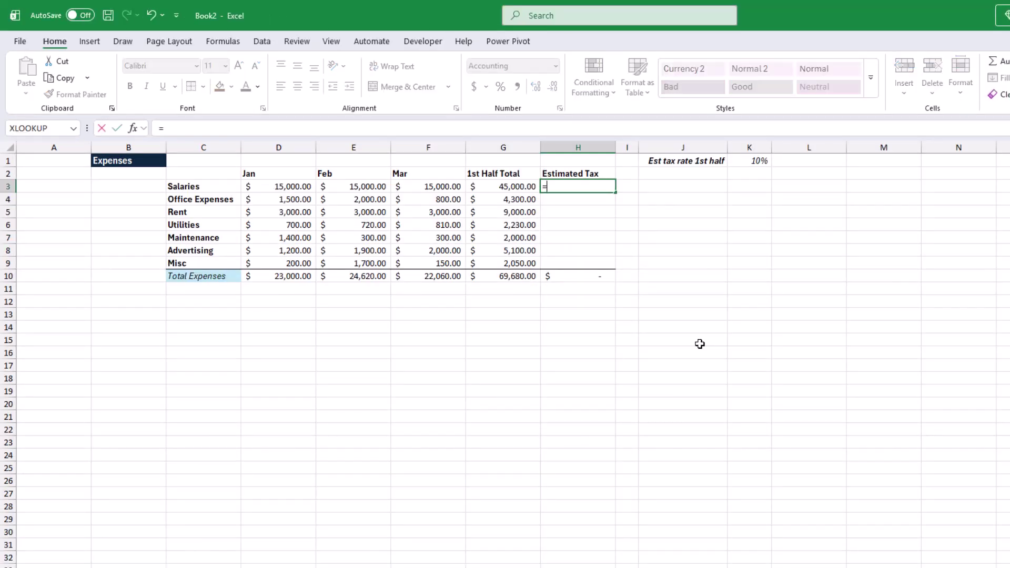
click(517, 189)
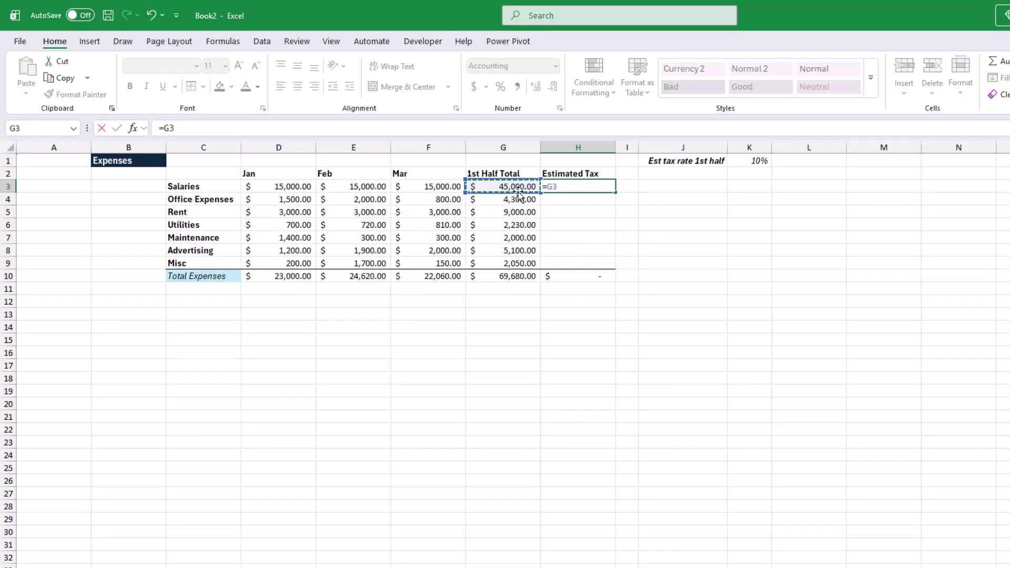
click(756, 161)
key(Return)
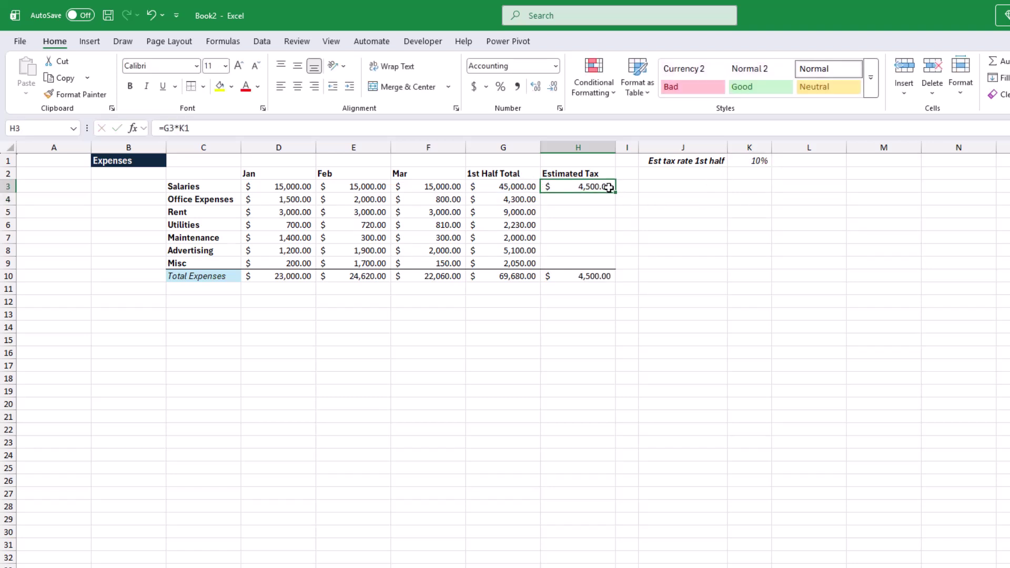
drag(611, 271, 611, 268)
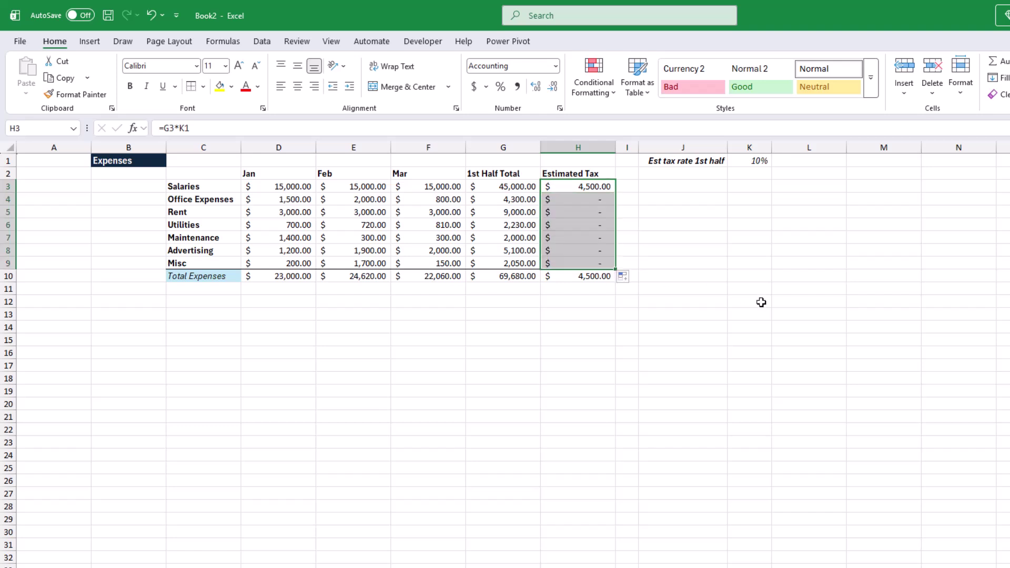
click(586, 497)
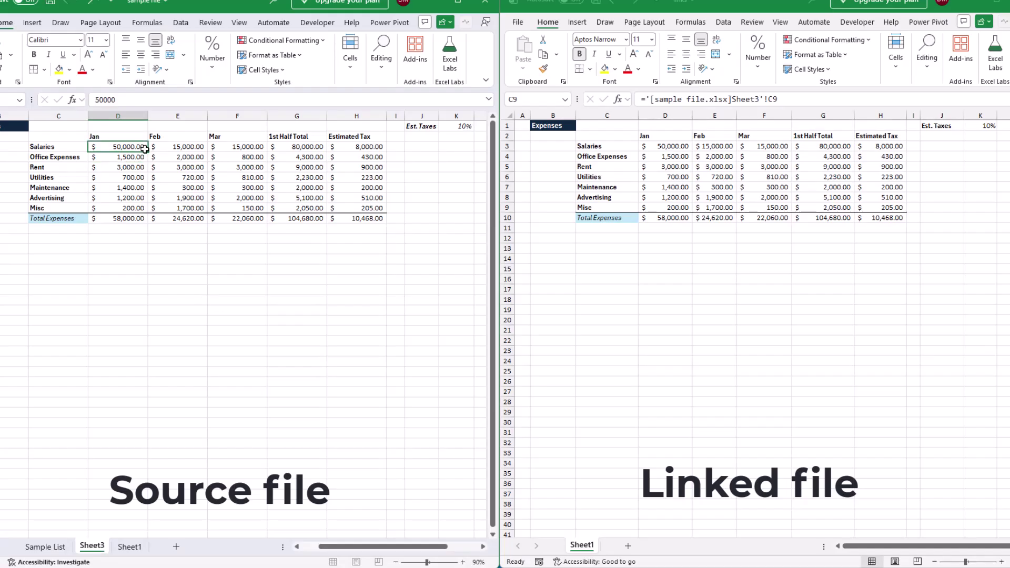
In the source file, copy the January Salaries value down through Misc and set all February expenses from Salaries to Misc to 50,000.
drag(144, 149, 142, 209)
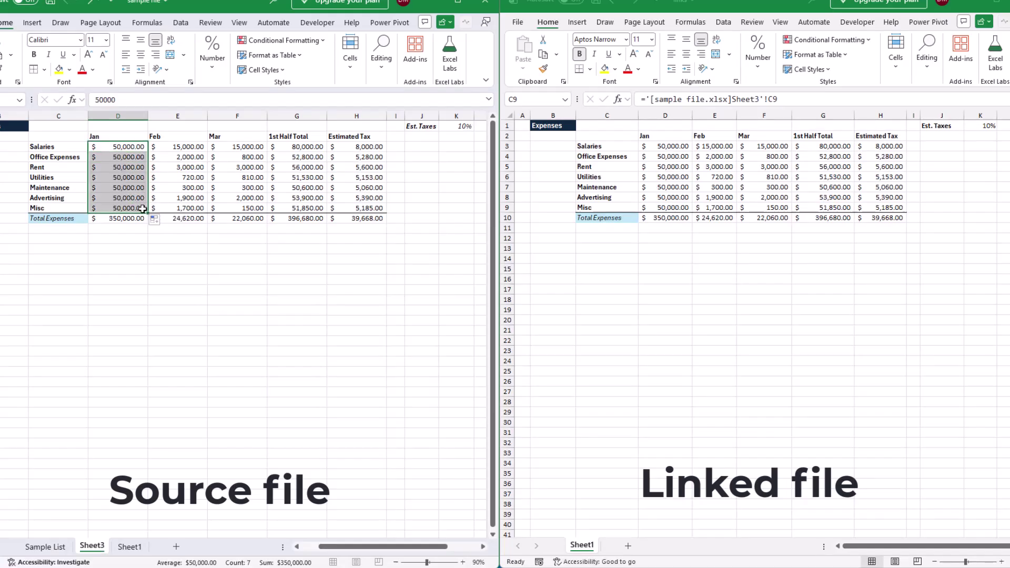
click(187, 146)
text(50)
key(Return)
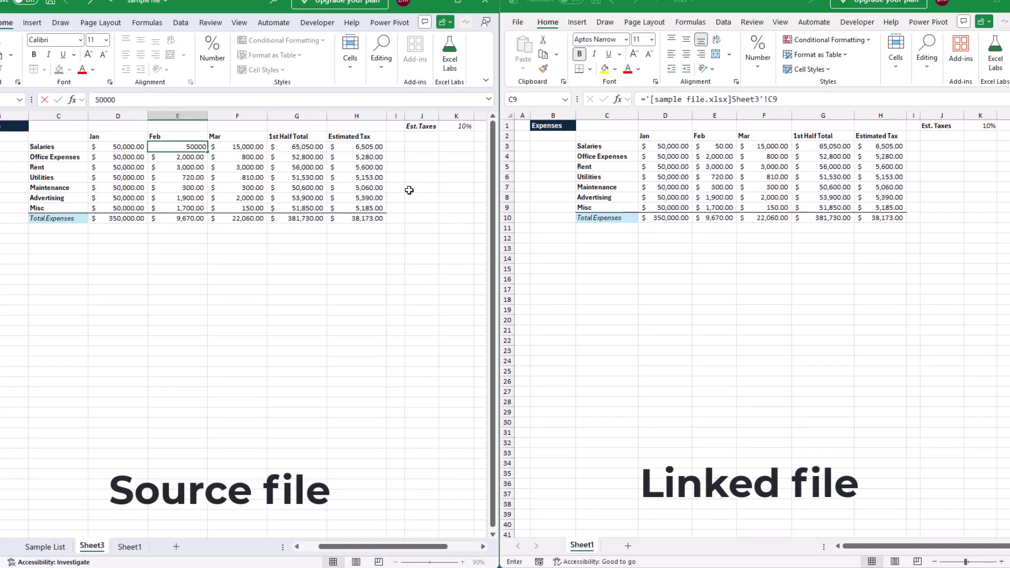
click(177, 146)
drag(207, 151, 206, 210)
Set the estimated tax rate in K1 of the source file to 20%.
click(457, 126)
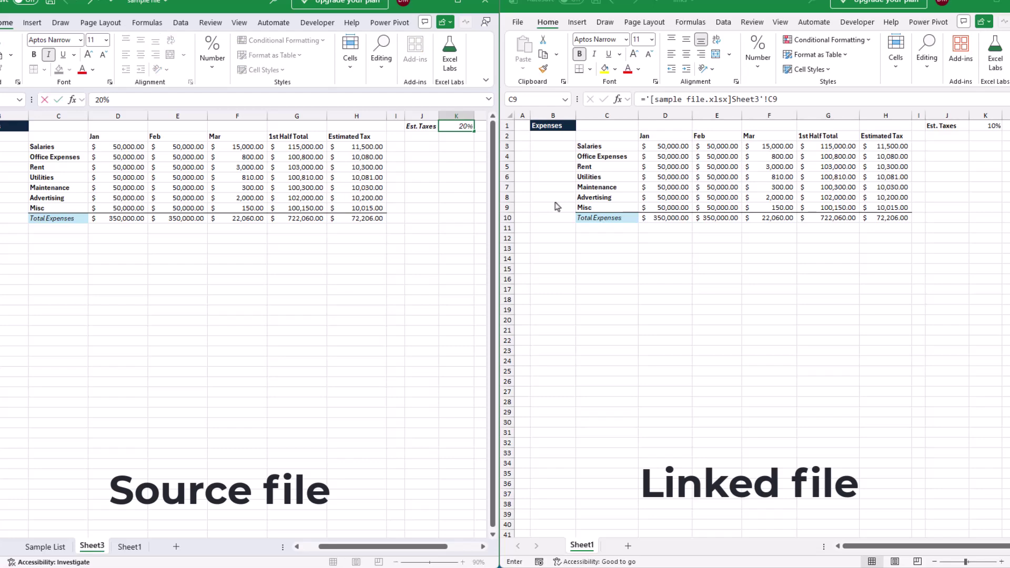
key(Return)
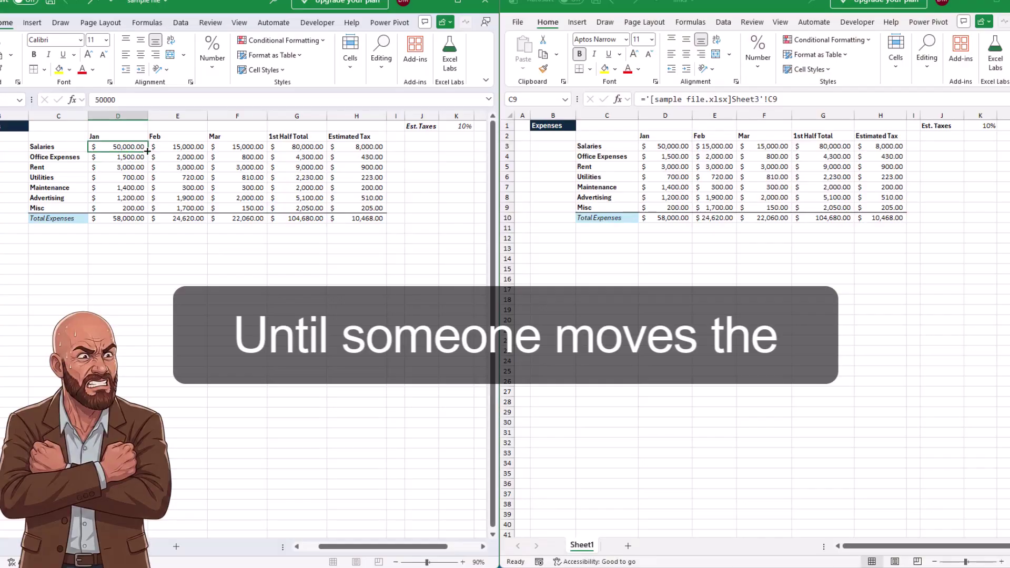
Copy the source file's January Salaries value down through the Misc row and set February Salaries to 50,000.
drag(119, 146, 119, 208)
click(187, 146)
text(50)
key(Return)
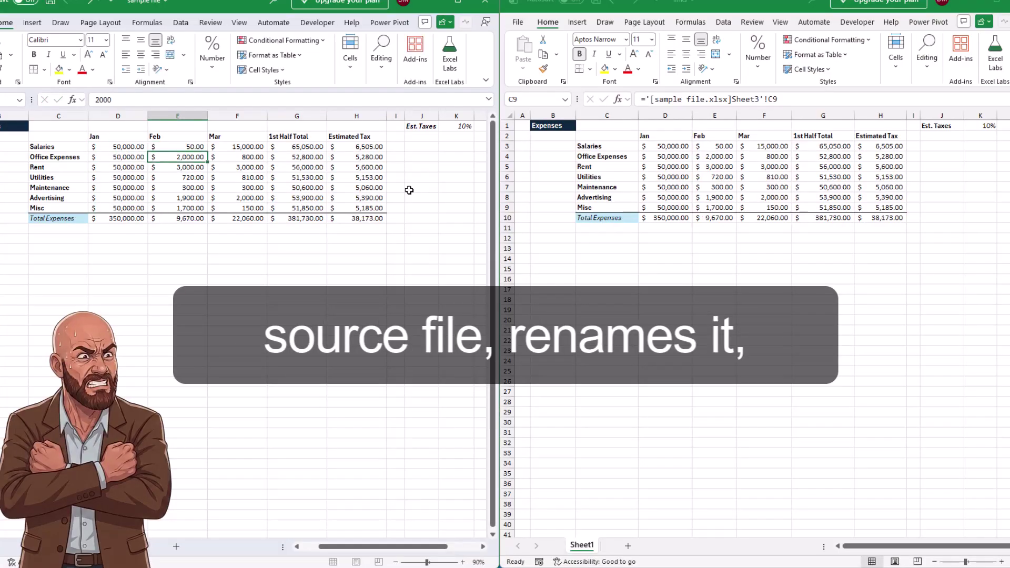
text(50,000)
key(Return)
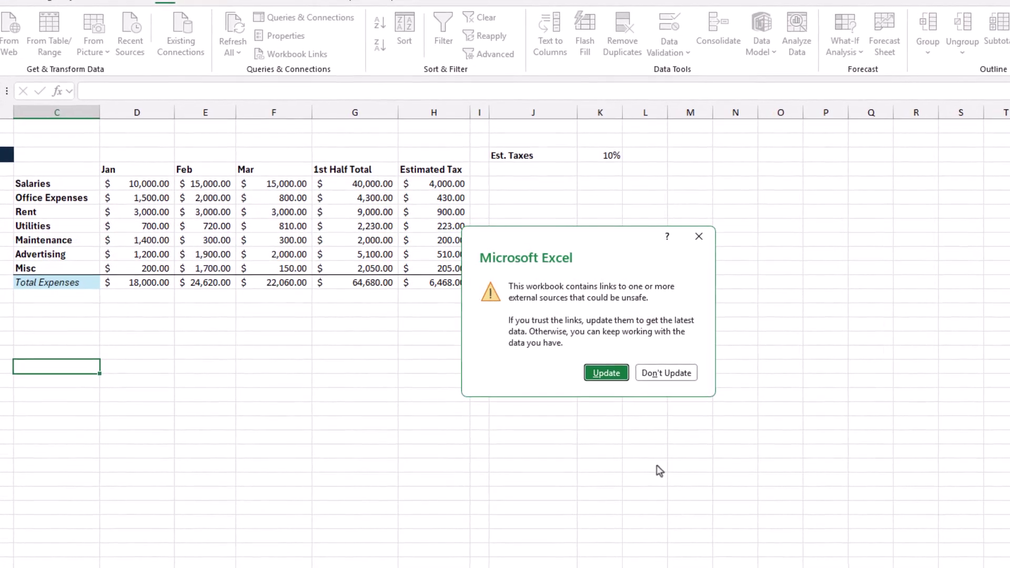
Update the external links in the linked workbook and refresh all of its data sources.
click(605, 370)
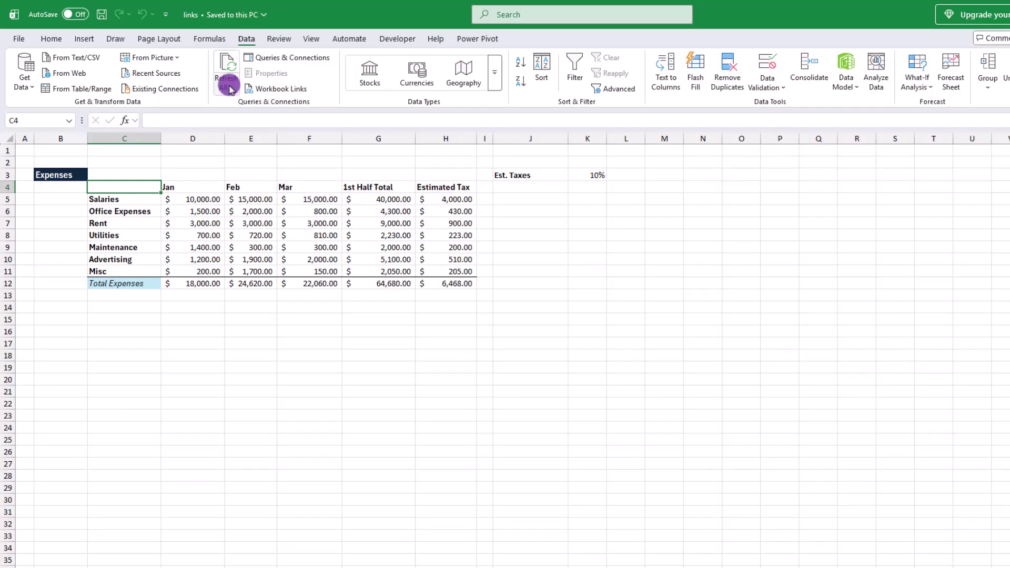
click(230, 88)
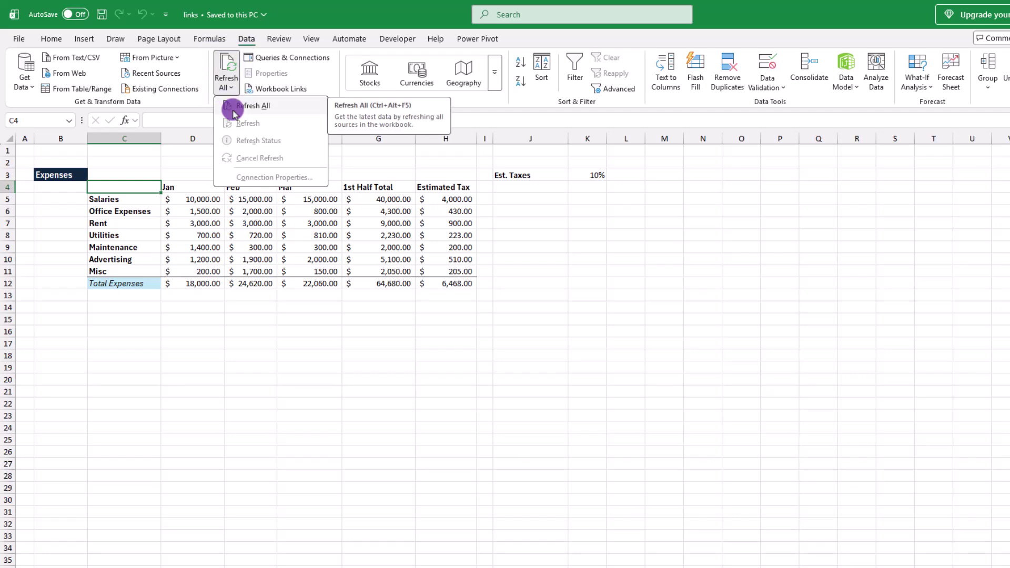
click(231, 107)
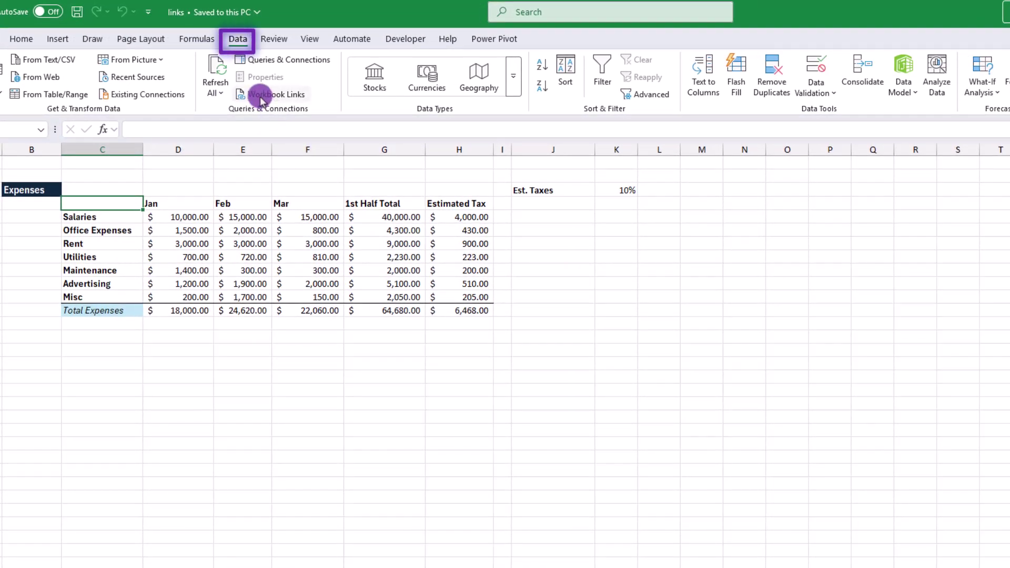
Open the list of workbook links to manage the workbook's external sources.
click(260, 96)
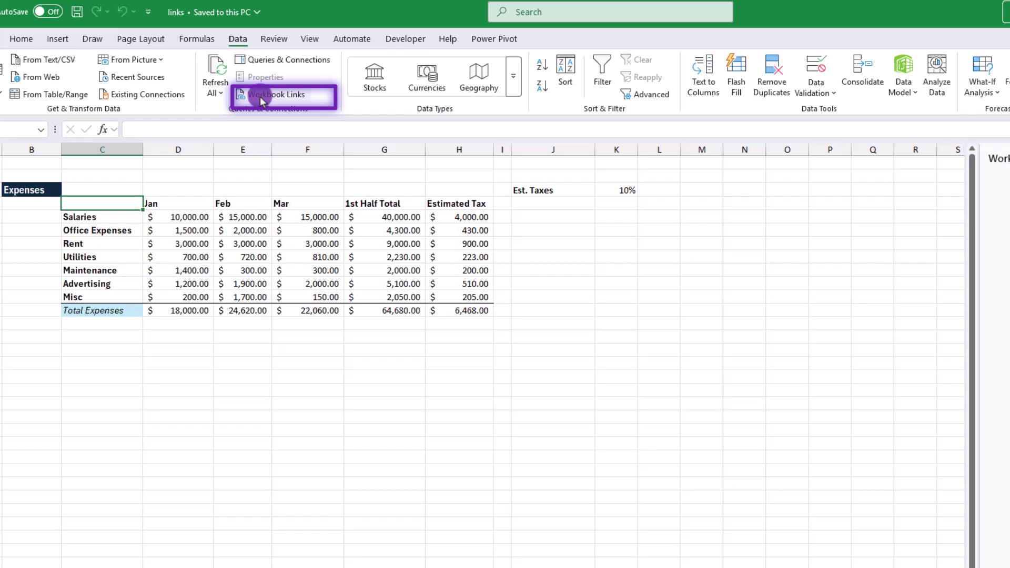
click(1000, 202)
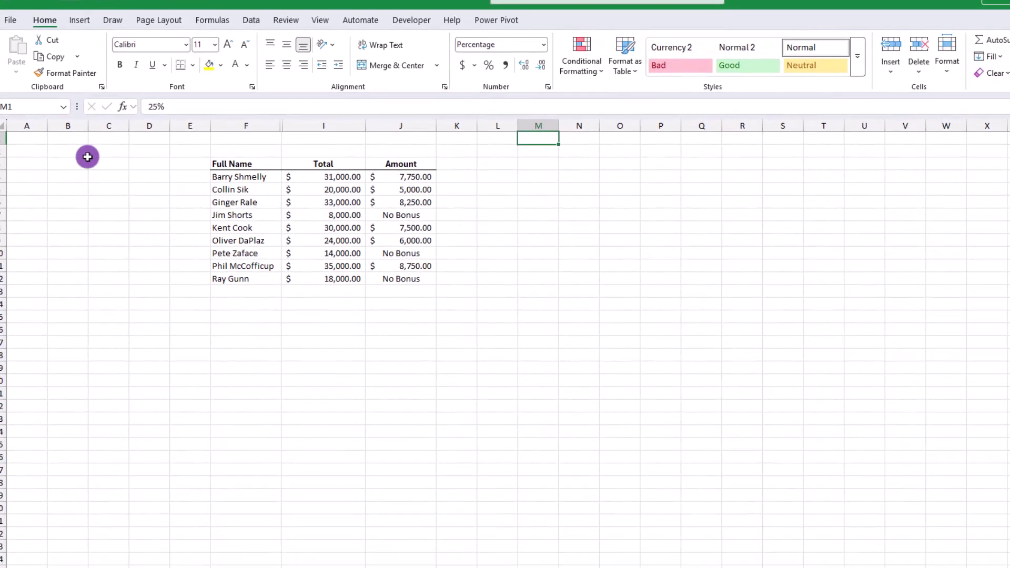
Clear the formats from the entire bonus worksheet while keeping its contents.
key(ctrl+a)
click(958, 70)
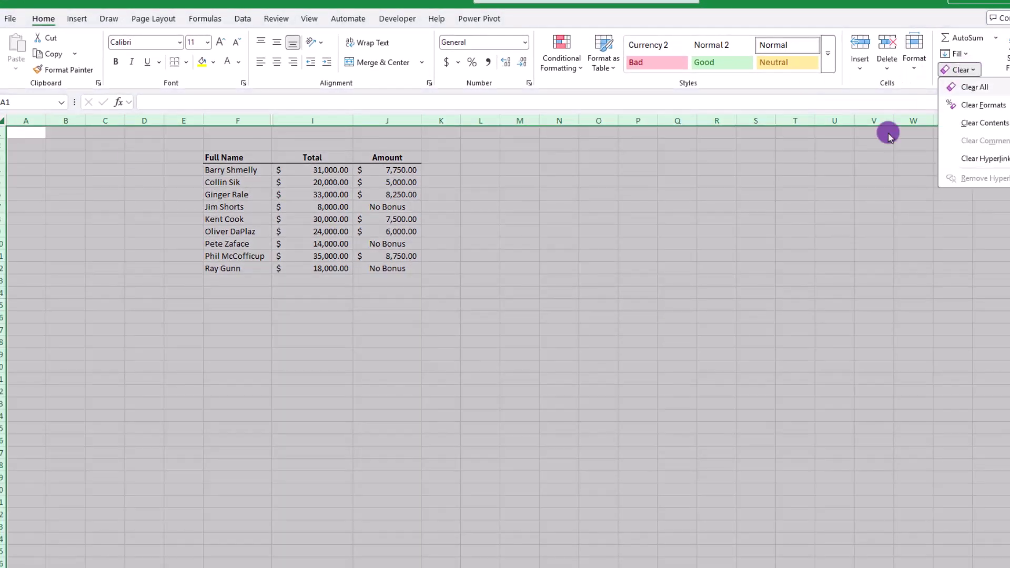
click(981, 103)
click(684, 384)
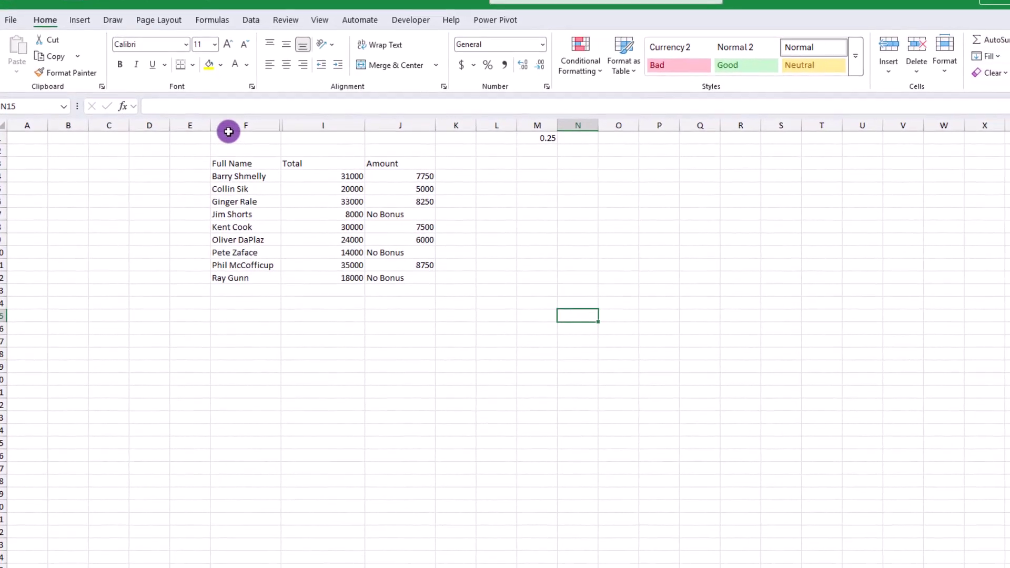
Open the Document Inspector for the workbook and review the content categories it can check.
key(alt+f)
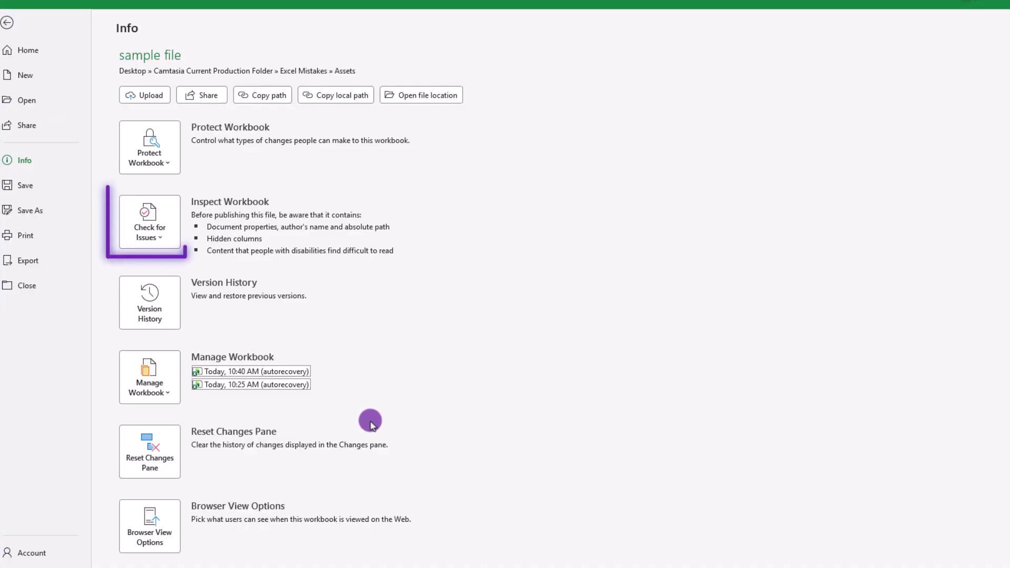
click(158, 237)
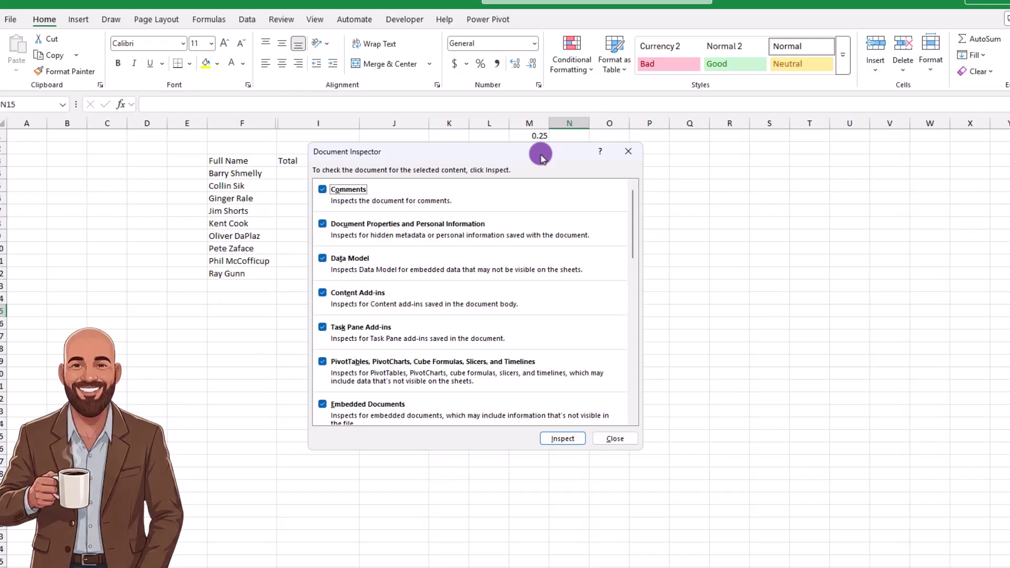
drag(637, 230, 648, 397)
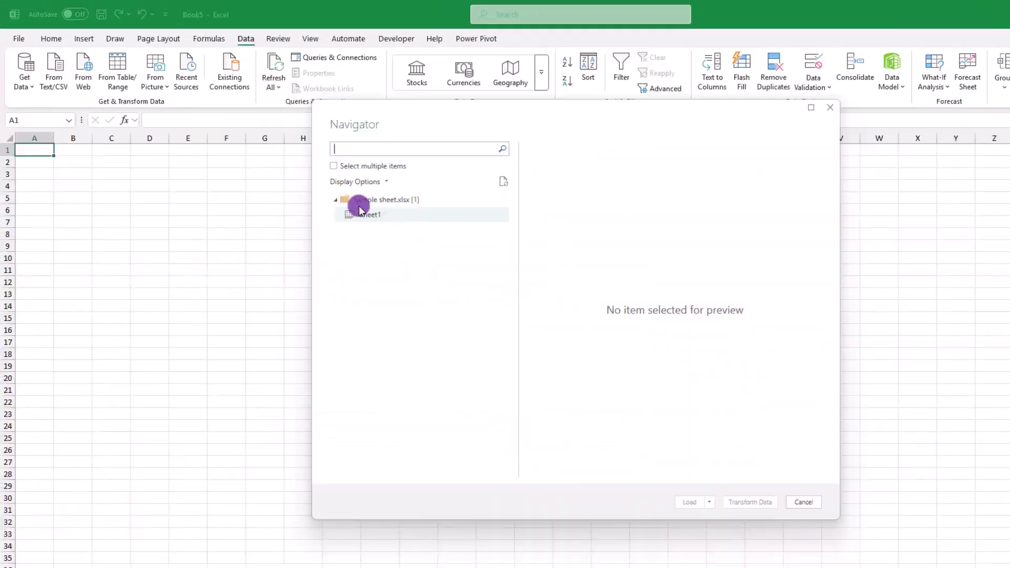
Load Sheet1 of sample sheet.xlsx into the Power Query Editor and remove the rows with an empty Emp ID#.
click(363, 213)
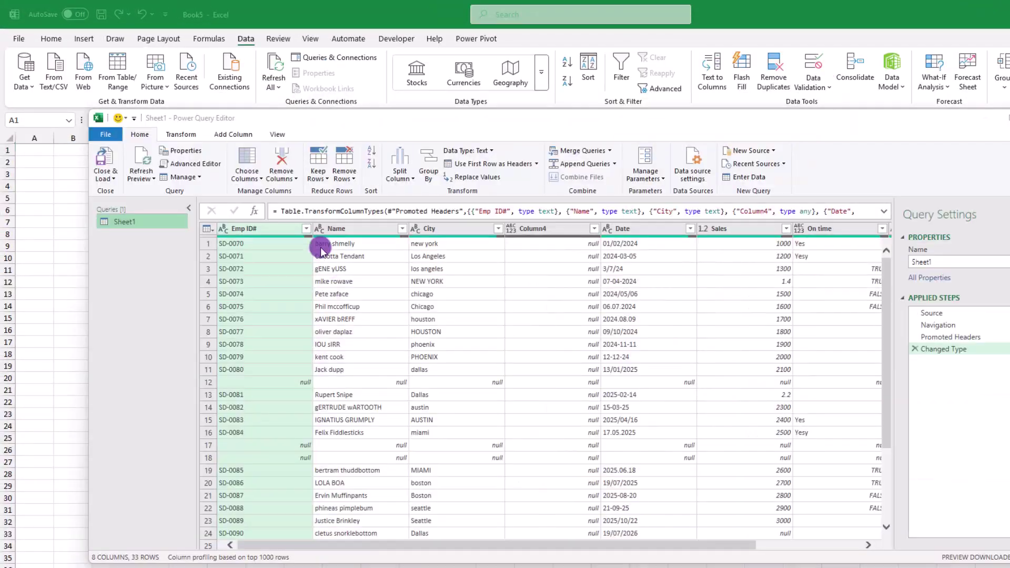
click(306, 228)
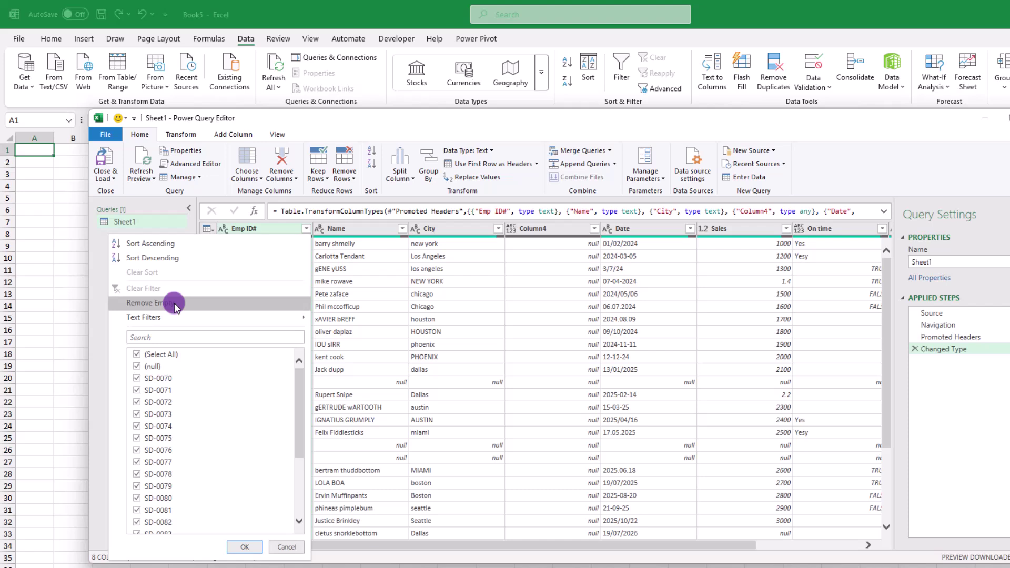
click(175, 303)
Capitalize each word in the City column and in the Name column of the query.
click(593, 229)
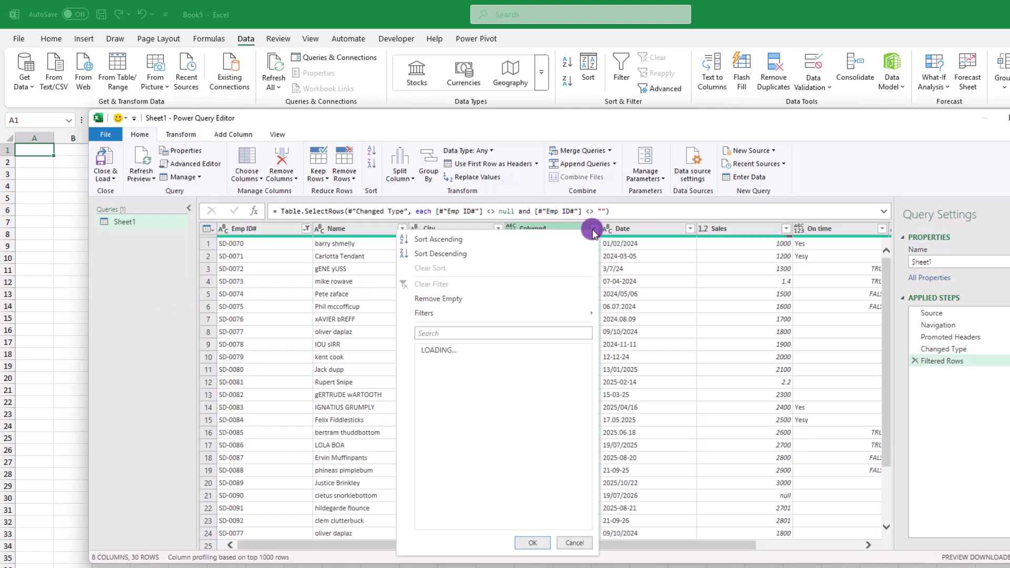
click(578, 417)
click(181, 135)
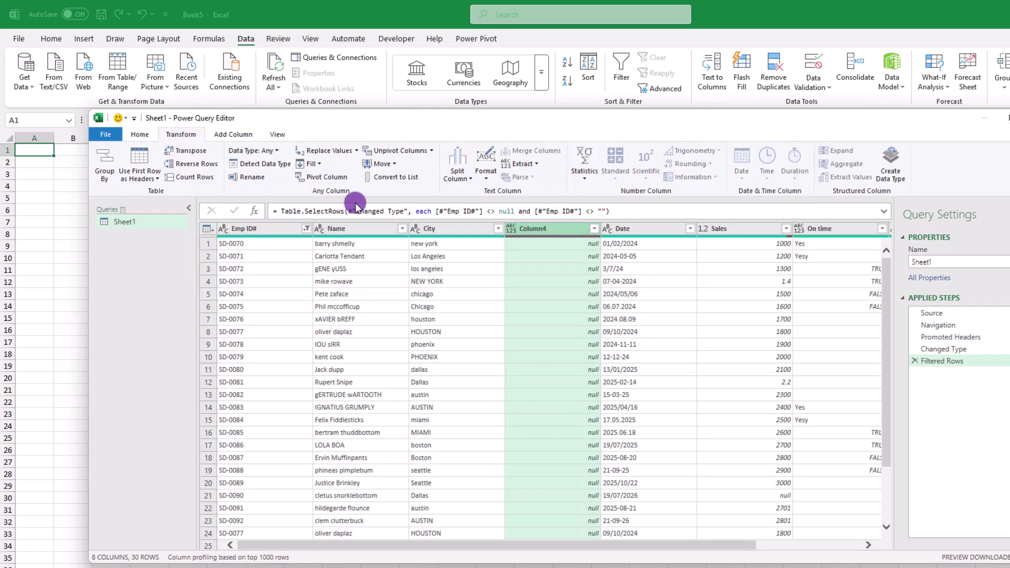
click(464, 232)
click(486, 171)
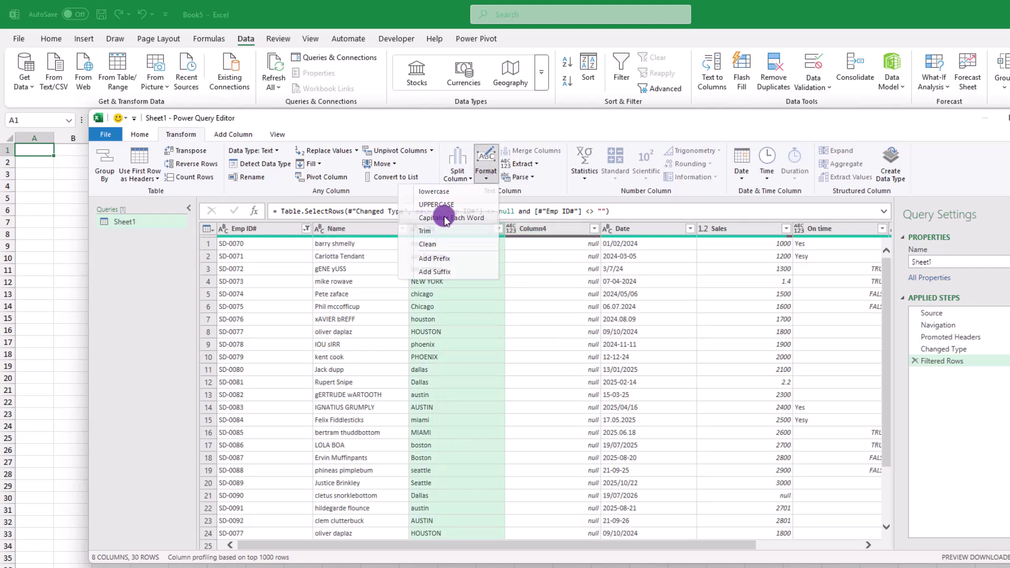
click(445, 220)
click(348, 234)
click(486, 171)
click(466, 220)
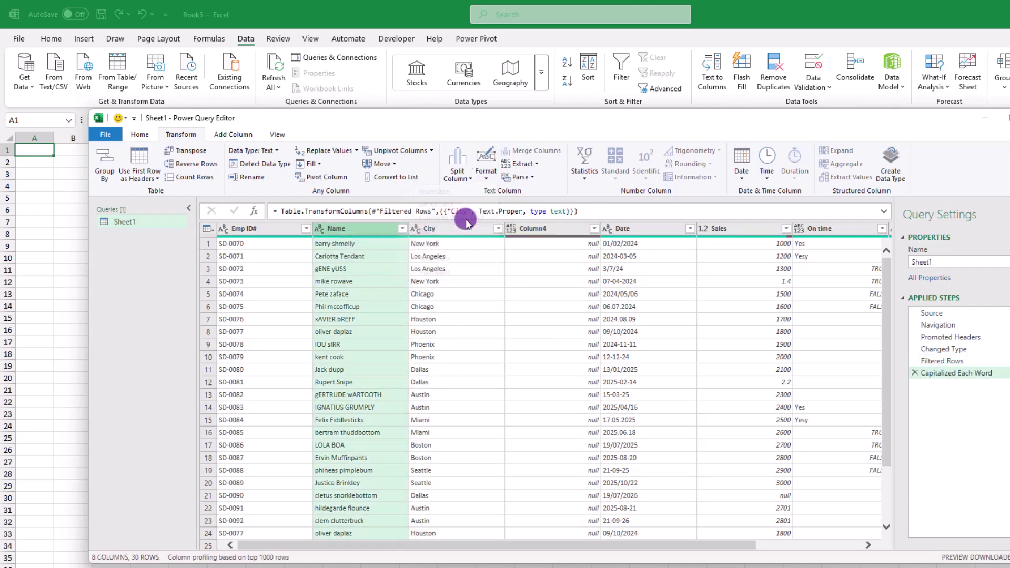
drag(734, 545, 838, 545)
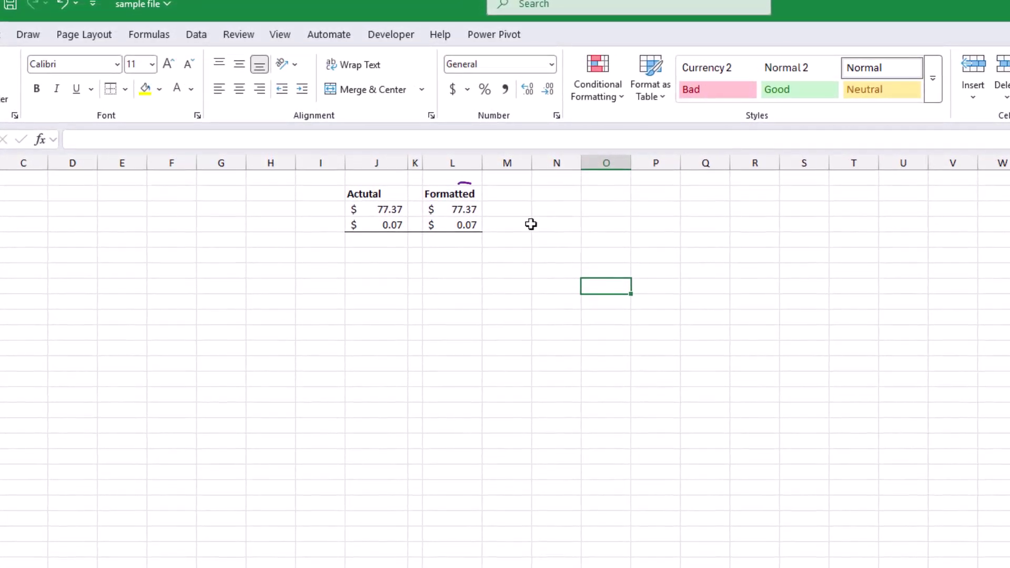
Reduce the first amount in the Formatted column, cell L3, to zero displayed decimal places.
click(453, 209)
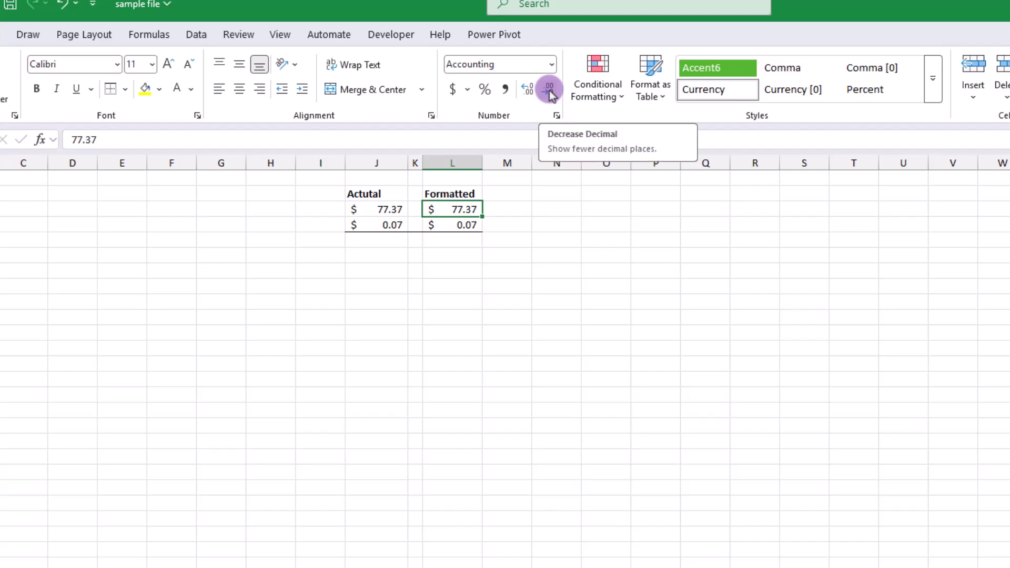
click(549, 90)
click(505, 331)
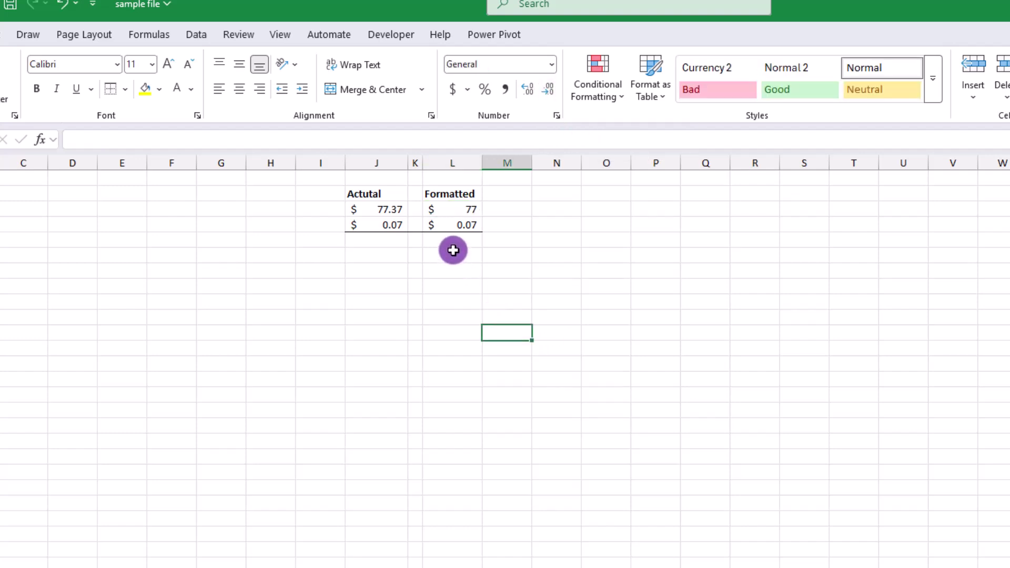
click(459, 209)
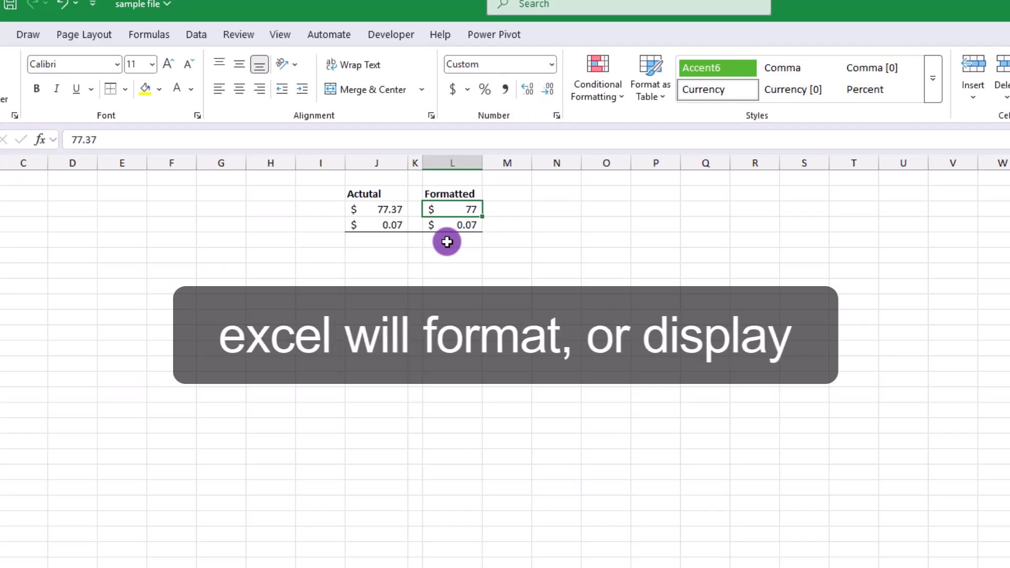
Add the two amounts of the Formatted column in cell L5 with the formula =L3+L4.
click(447, 241)
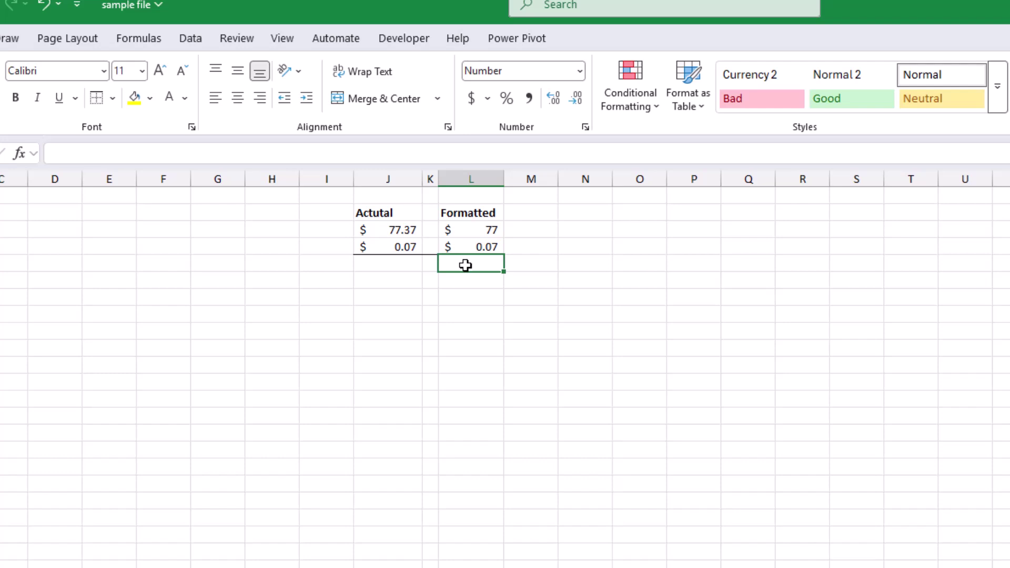
text(=)
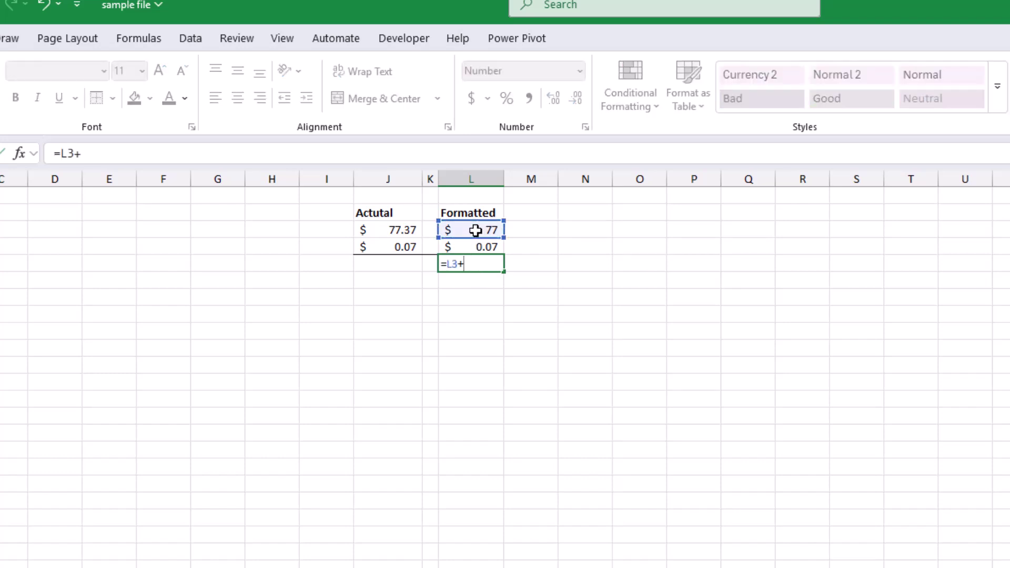
click(686, 423)
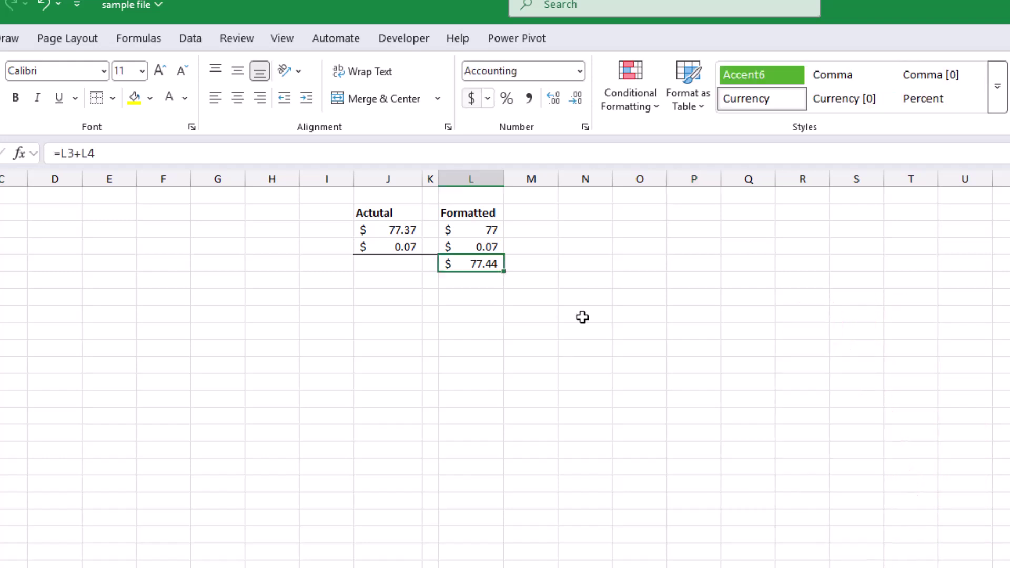
click(684, 424)
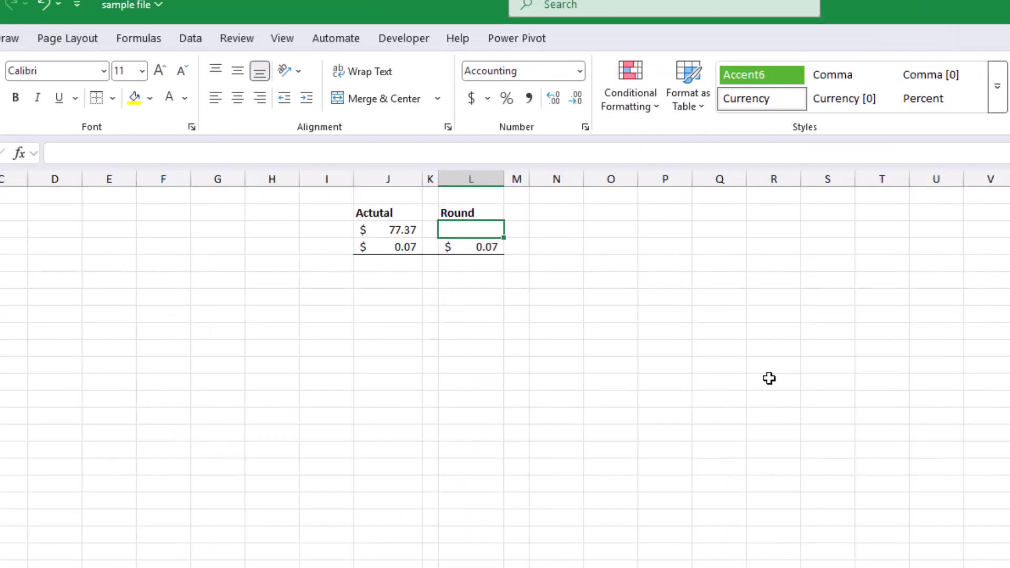
Enter a ROUND formula in cell L3 that rounds the actual amount in J3 to 0 digits.
text(=round()
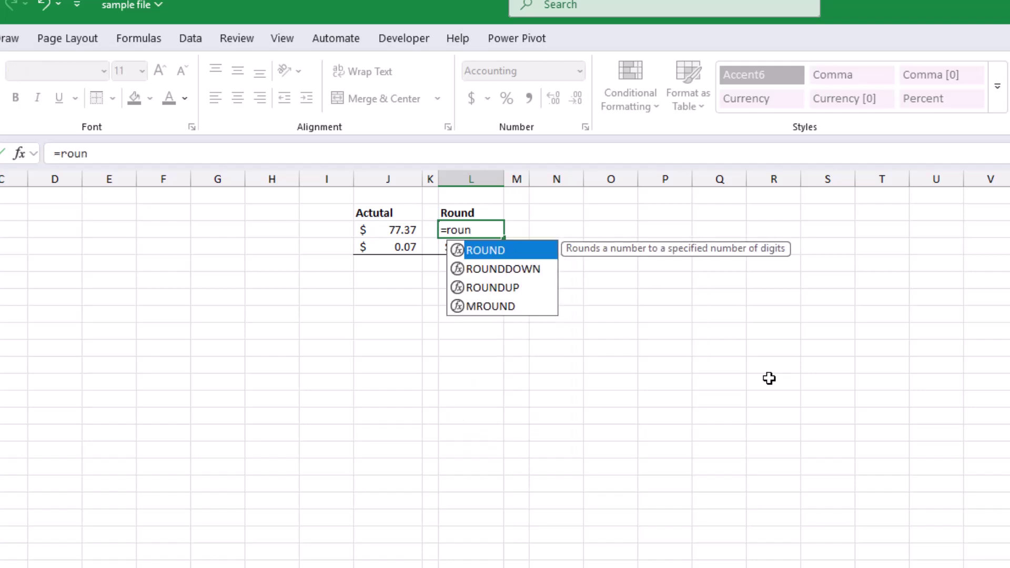
click(384, 228)
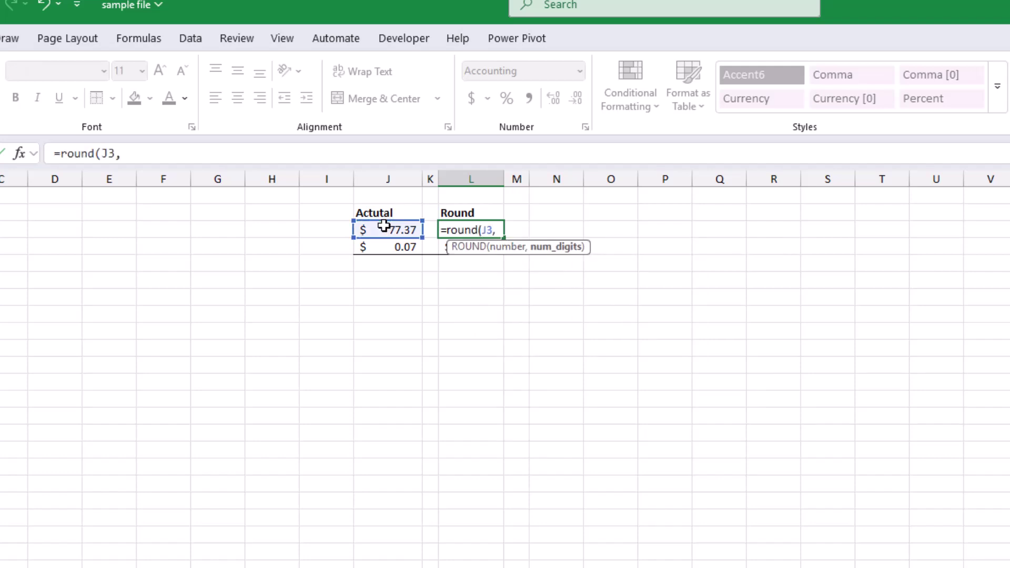
text(,0)
key(Return)
key(Return)
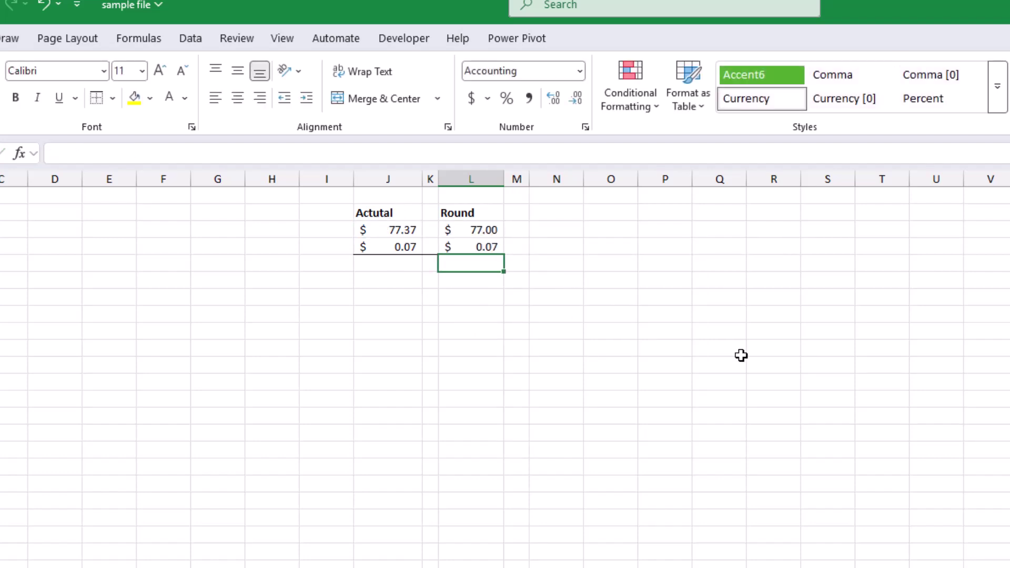
Total the Round column in cell L5 with the formula =L3+L4.
text(=)
click(488, 227)
text(+)
click(497, 244)
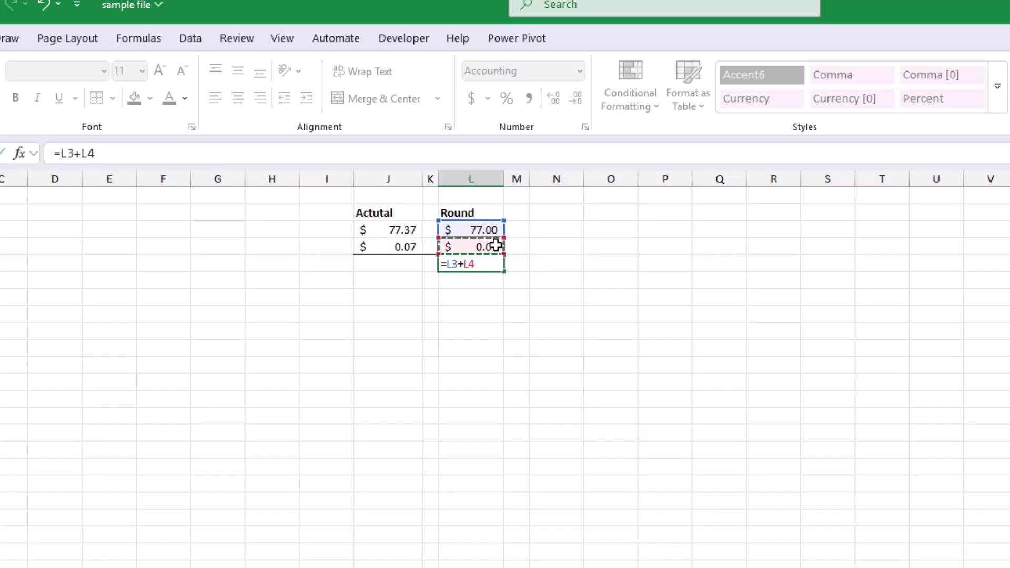
key(Return)
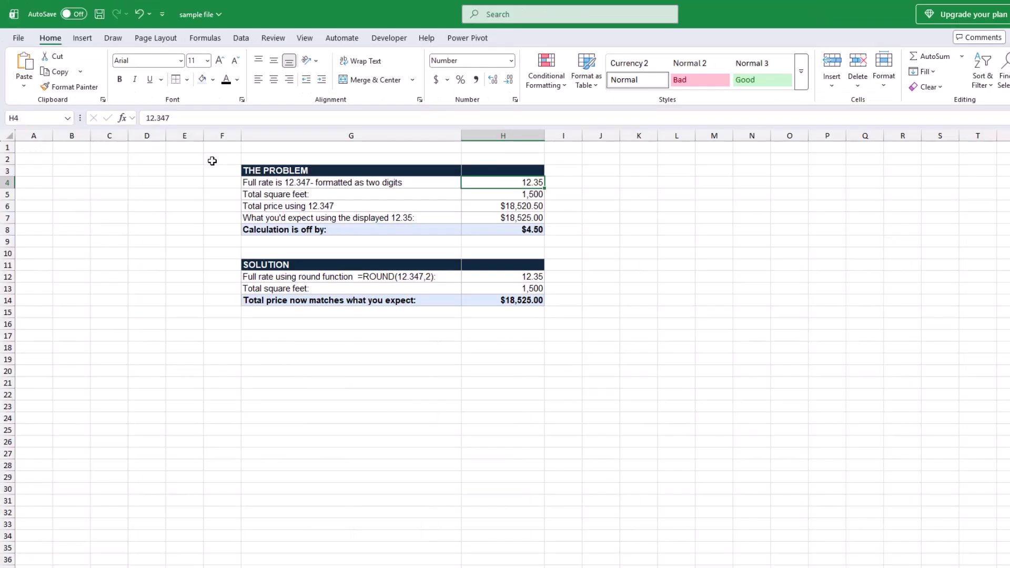
Select the full rate in cell H4 of the problem table to inspect its stored value.
click(214, 160)
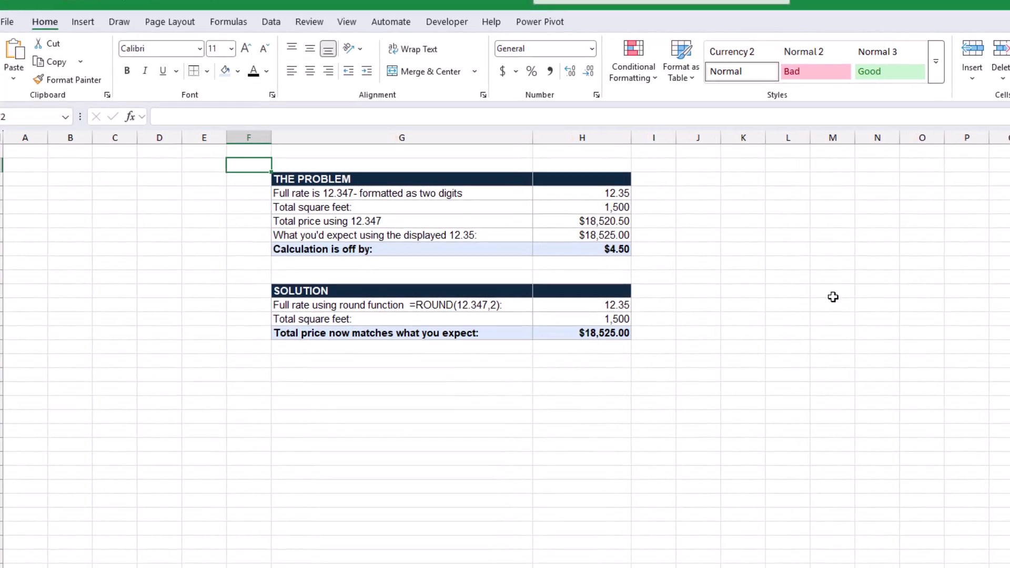
key(Right)
key(Right)
key(Down)
key(Down)
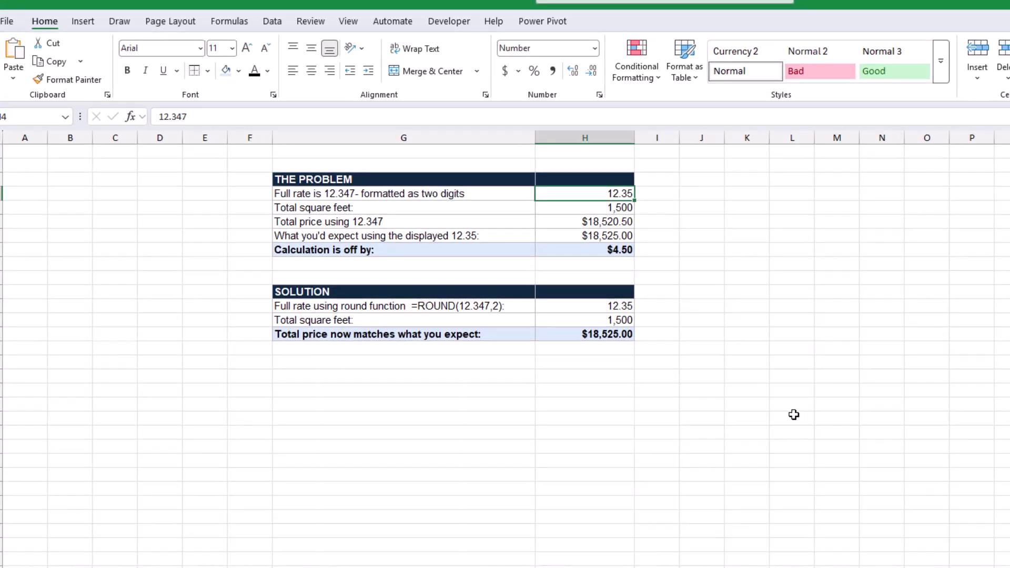